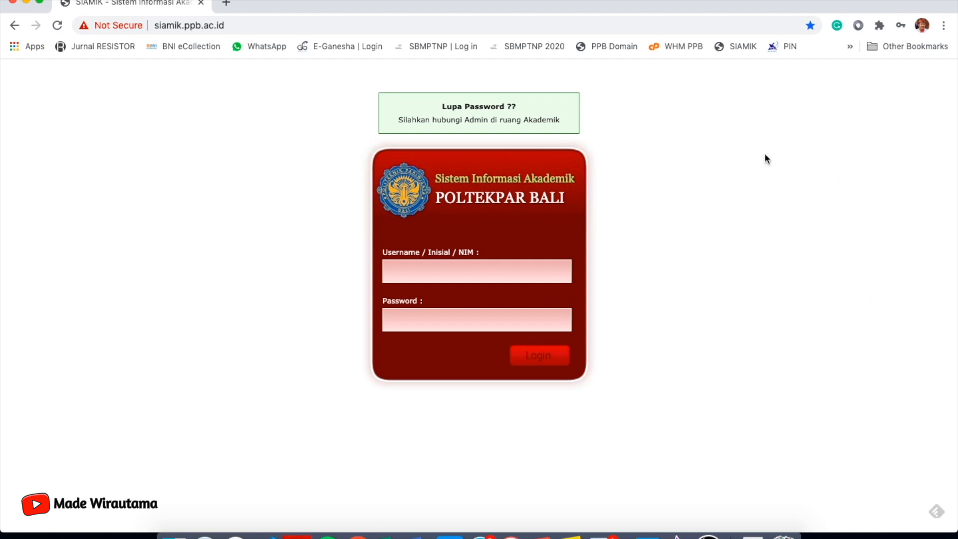
pyautogui.click(182, 27)
pyautogui.click(161, 26)
pyautogui.click(234, 27)
pyautogui.click(246, 121)
pyautogui.click(478, 267)
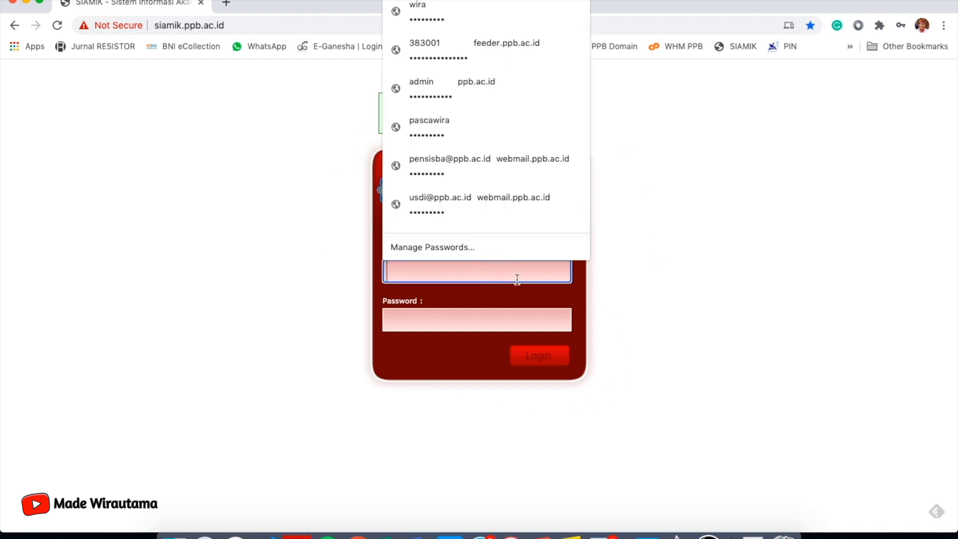
pyautogui.click(624, 281)
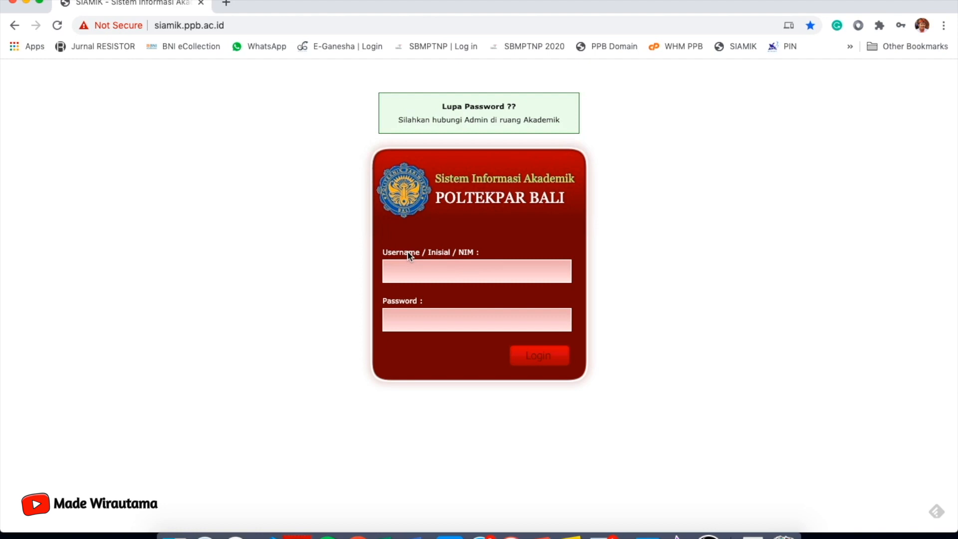
pyautogui.doubleClick(438, 253)
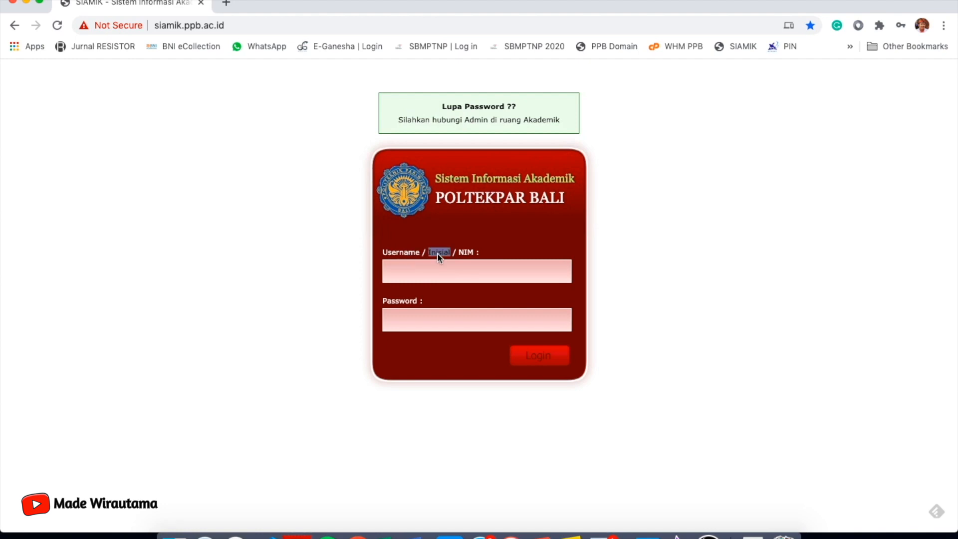
pyautogui.doubleClick(464, 254)
pyautogui.click(488, 255)
# Enter the student number (NIM) as the SIAMIK login username.
pyautogui.click(478, 266)
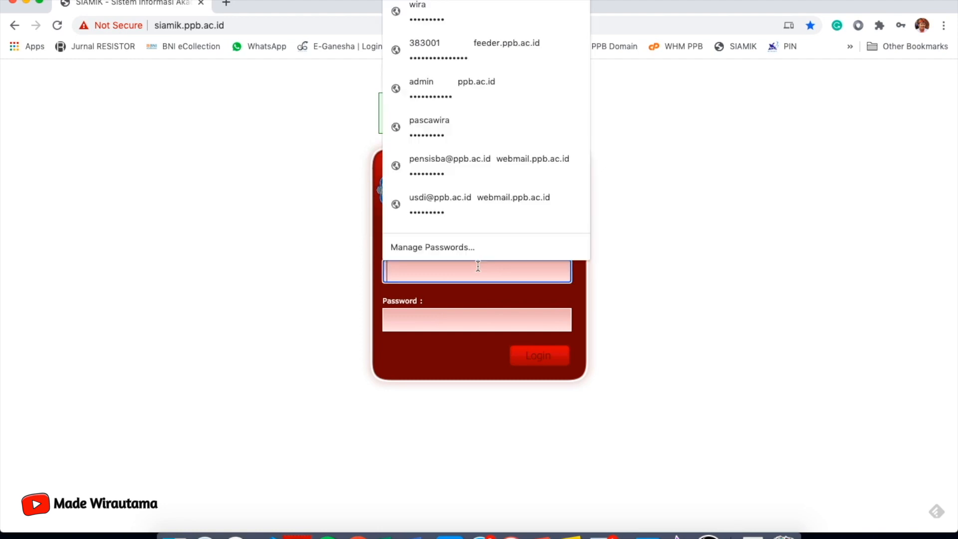
pyautogui.press('super+v')
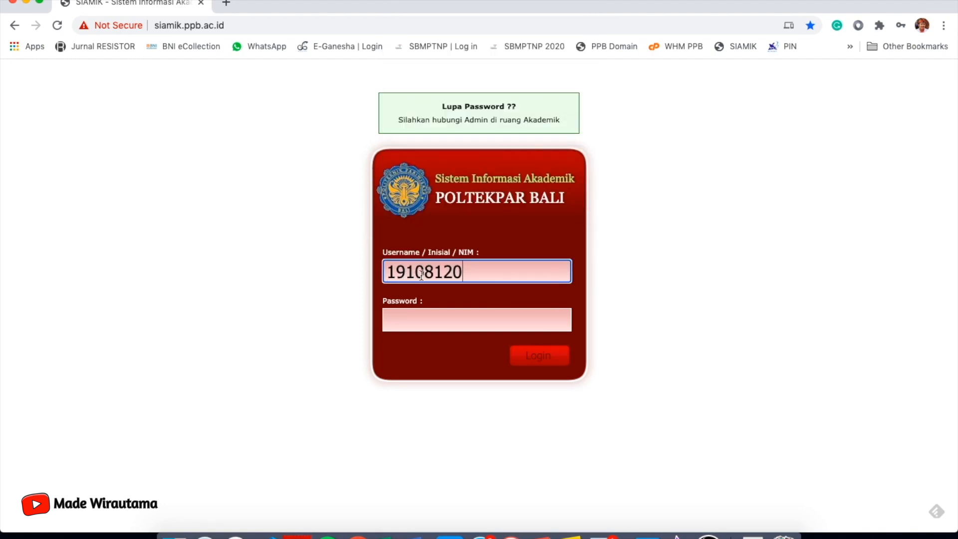
pyautogui.click(467, 274)
pyautogui.click(652, 281)
pyautogui.doubleClick(652, 280)
pyautogui.click(360, 286)
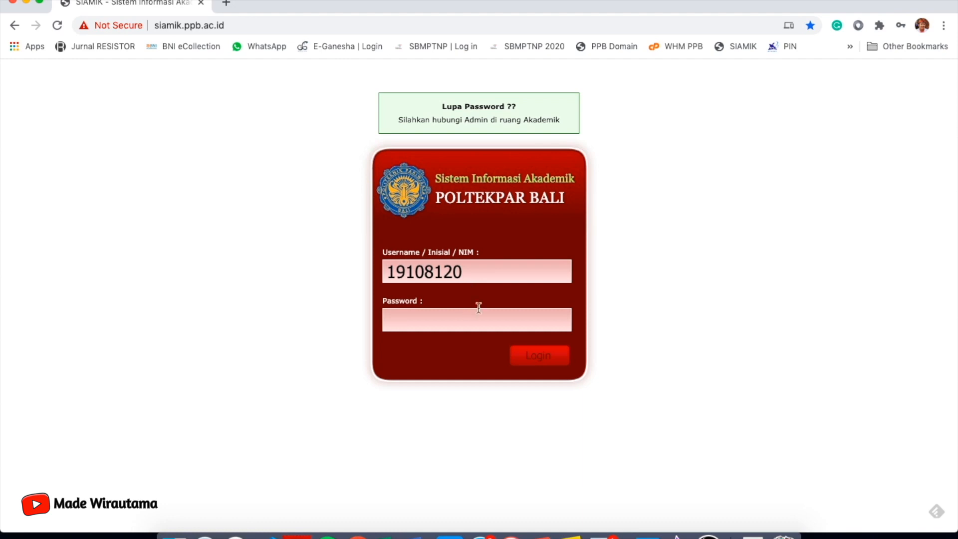
# Enter the account password, log in to SIAMIK and dismiss the offer to save the password.
pyautogui.click(479, 323)
pyautogui.write('***')
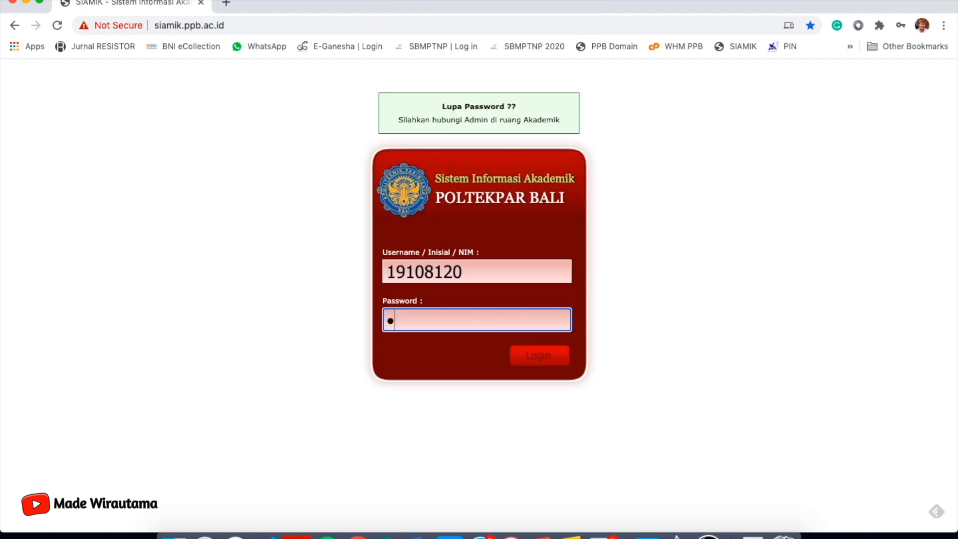
pyautogui.write('******')
pyautogui.click(542, 357)
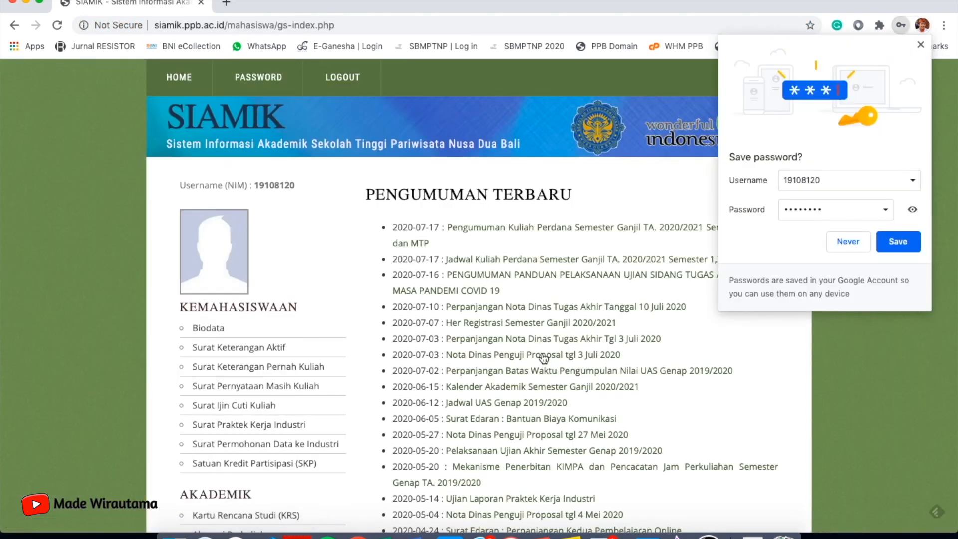
pyautogui.click(921, 45)
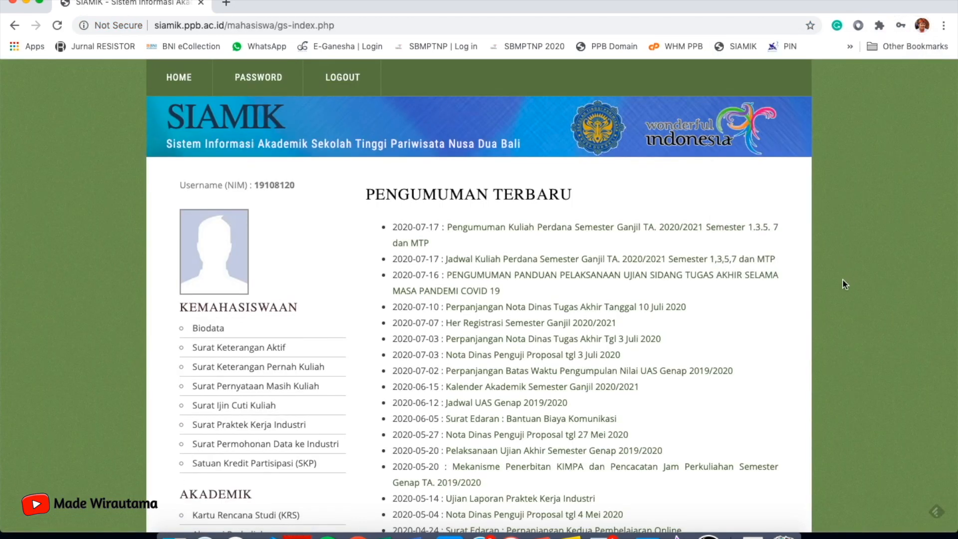
# Look over the student home page's Kemahasiswaan, Akademik, Keuangan and Lain sections and its list of latest announcements.
pyautogui.scroll(-6, 752, 362)
pyautogui.scroll(6, 752, 362)
pyautogui.scroll(1, 752, 366)
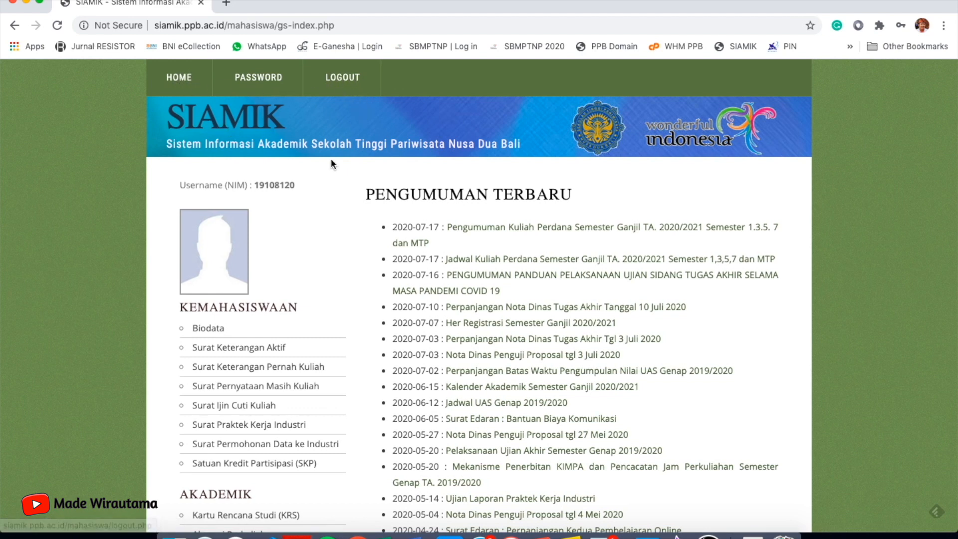
pyautogui.scroll(-5, 210, 351)
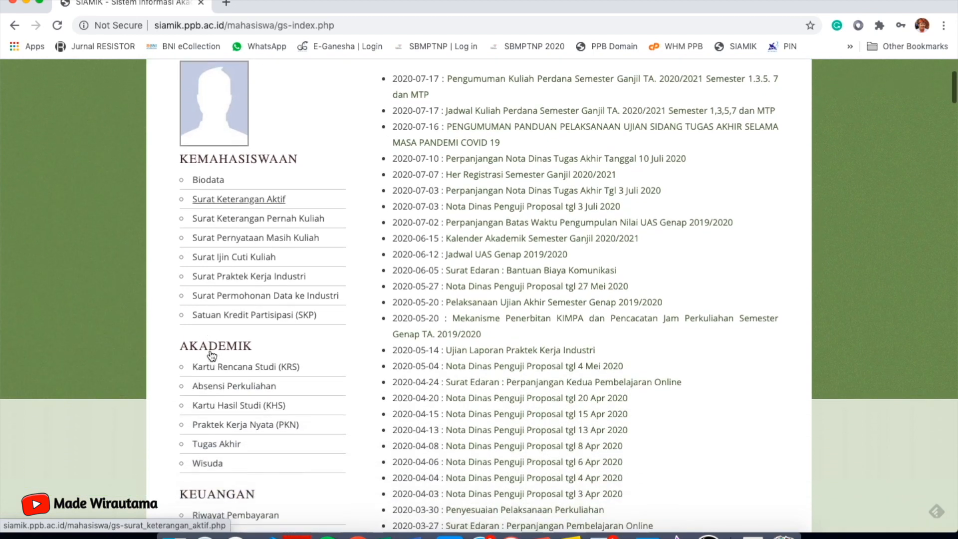
pyautogui.scroll(5, 208, 347)
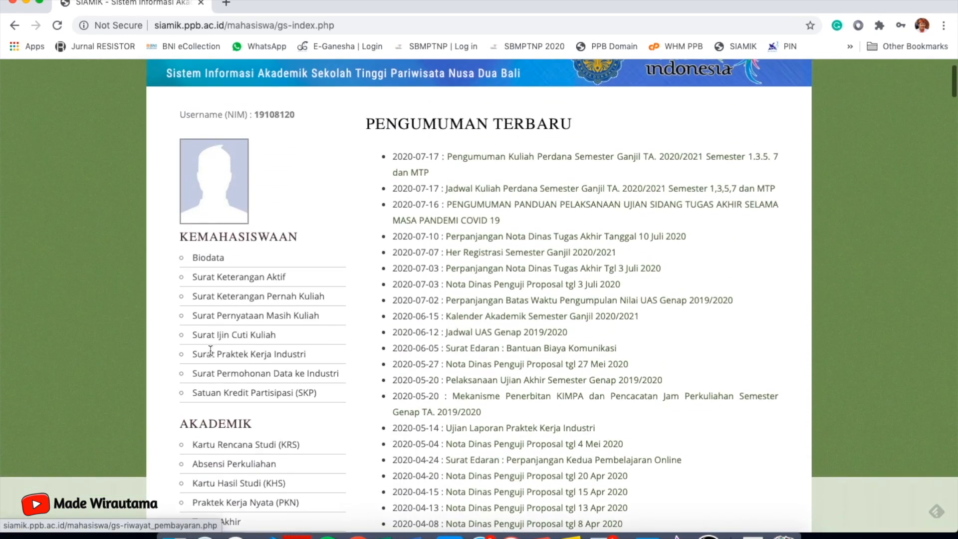
pyautogui.scroll(-3, 268, 305)
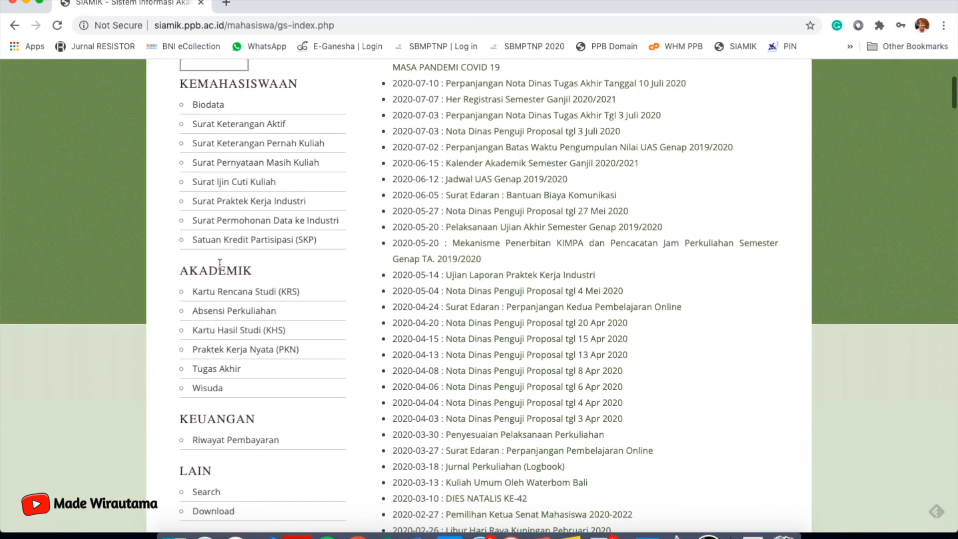
pyautogui.scroll(-3, 229, 311)
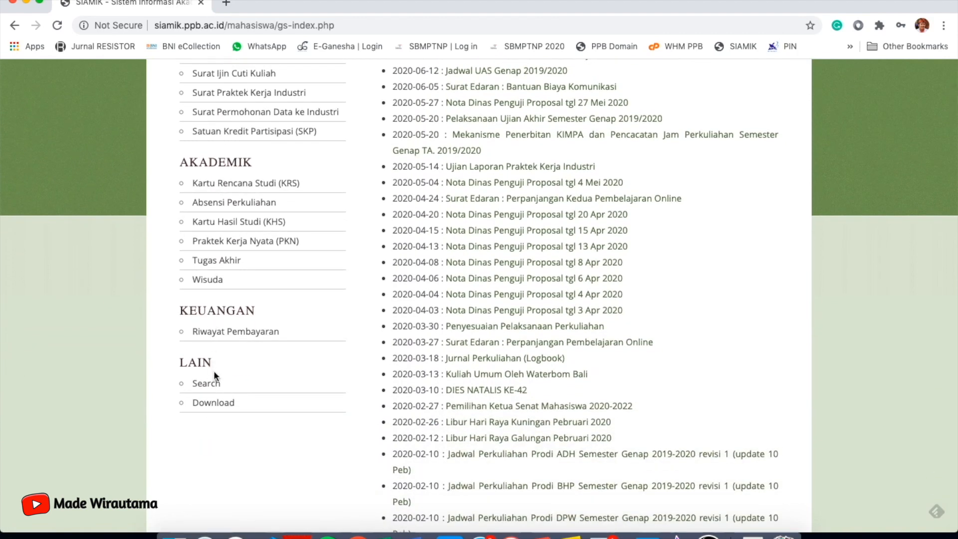
pyautogui.scroll(8, 229, 367)
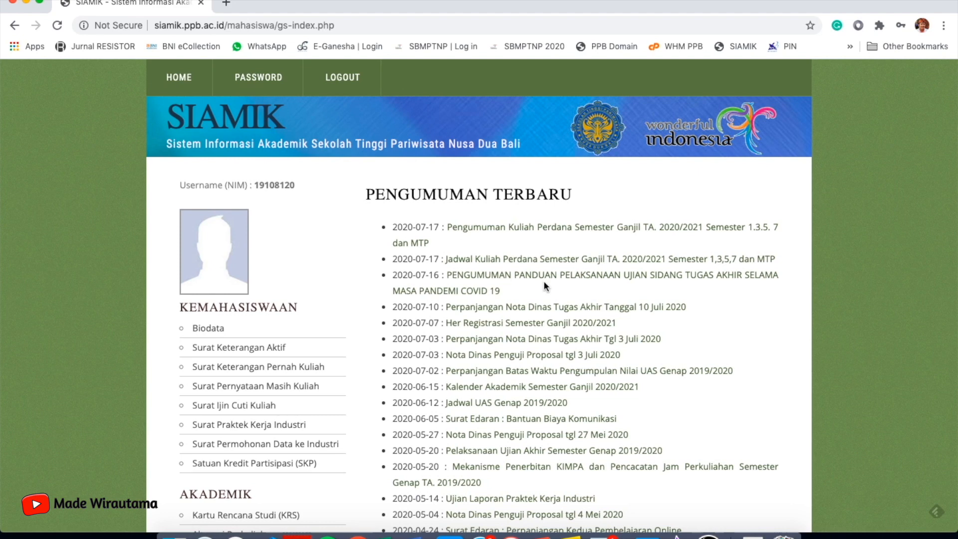
pyautogui.scroll(-6, 541, 339)
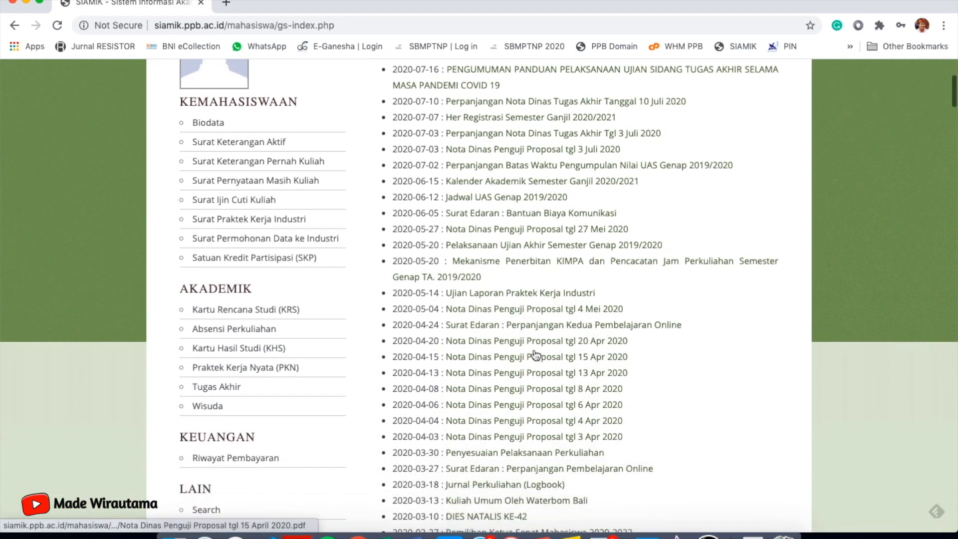
pyautogui.scroll(6, 535, 355)
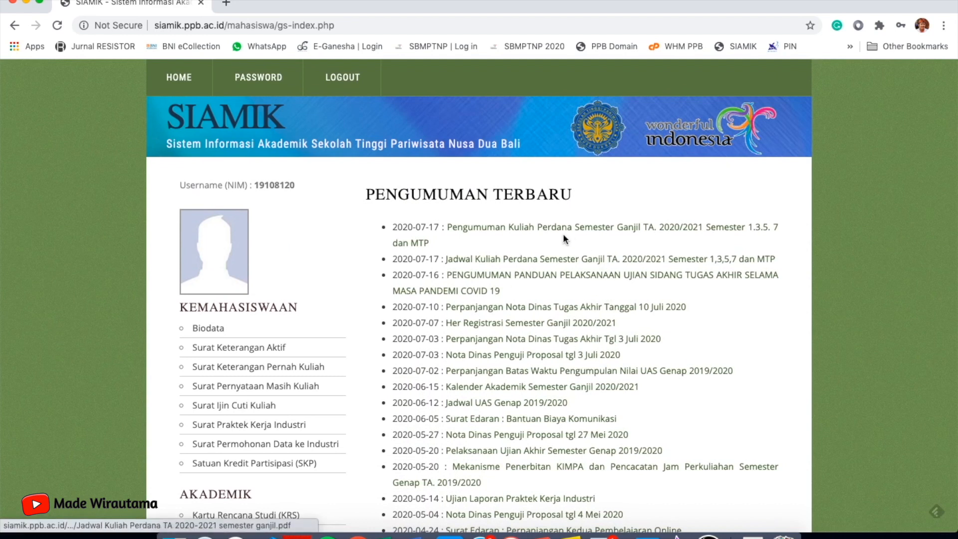
# Open the 2020-07-17 Pengumuman Kuliah Perdana Semester Ganjil TA. 2020/2021 announcement, view its pages and close it.
pyautogui.click(509, 231)
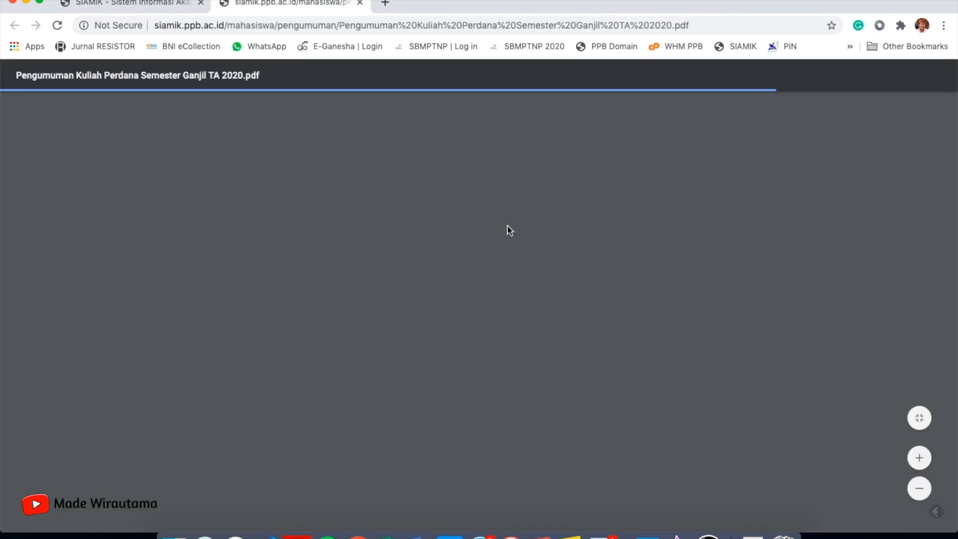
pyautogui.scroll(-15, 500, 369)
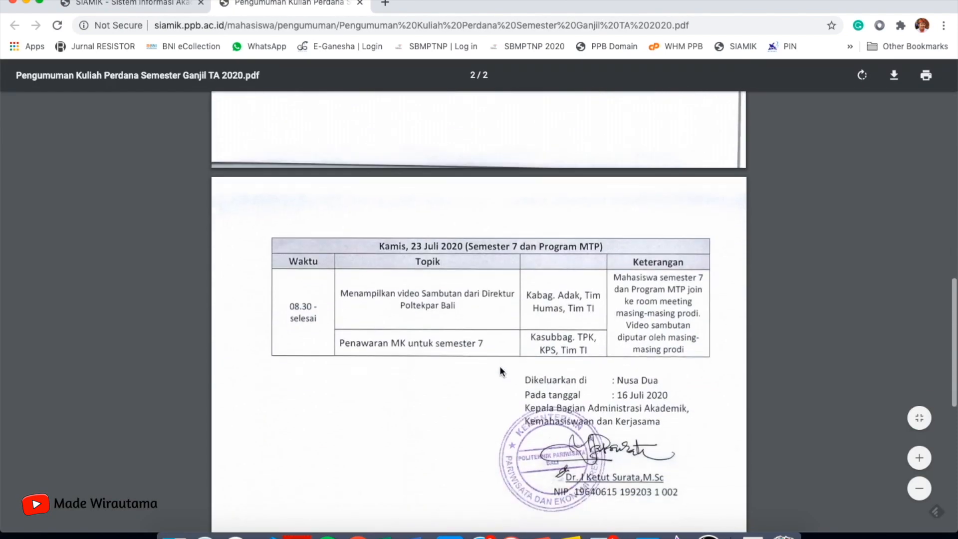
pyautogui.scroll(15, 500, 369)
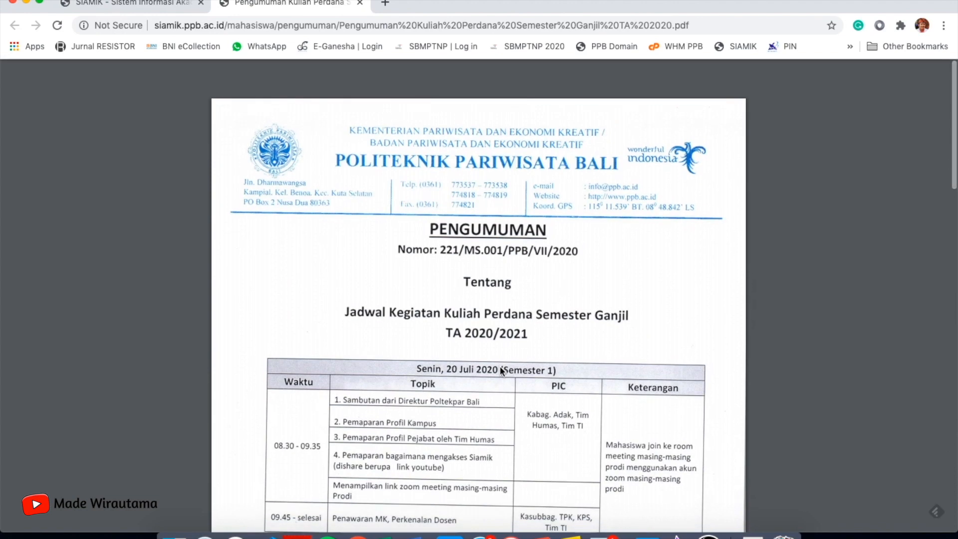
pyautogui.click(359, 3)
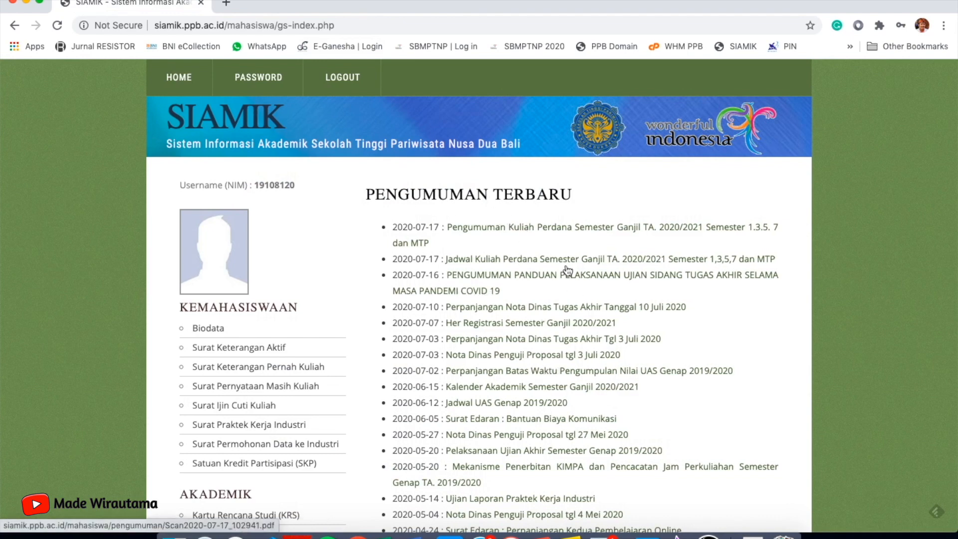
# Browse the older entries in the Pengumuman Terbaru list and return to the newest ones.
pyautogui.scroll(-15, 515, 384)
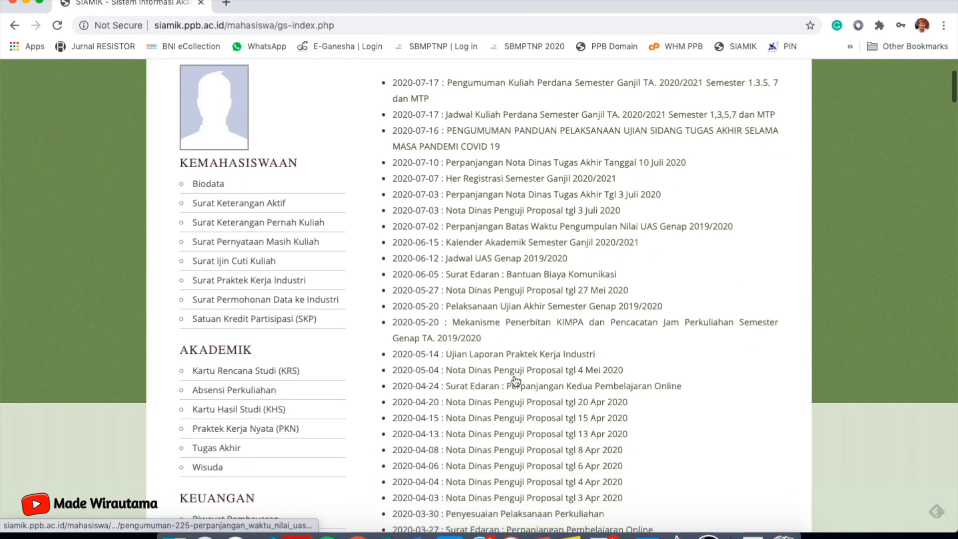
pyautogui.scroll(-20, 516, 380)
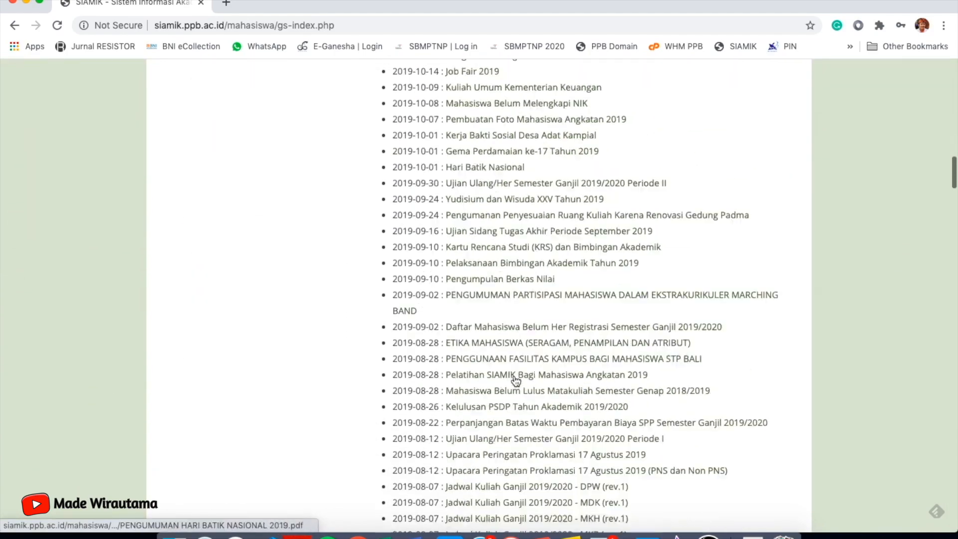
pyautogui.scroll(-20, 516, 380)
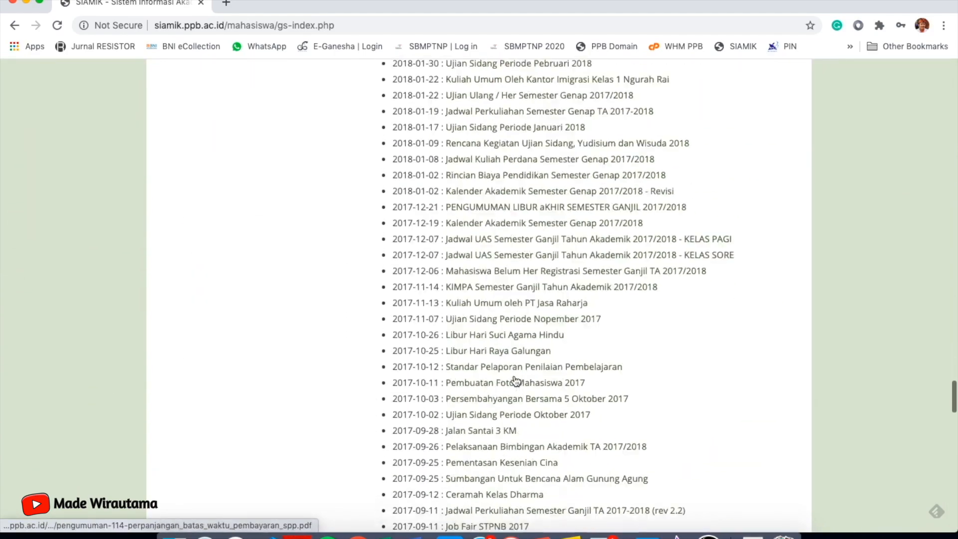
pyautogui.scroll(20, 515, 380)
pyautogui.scroll(20, 516, 380)
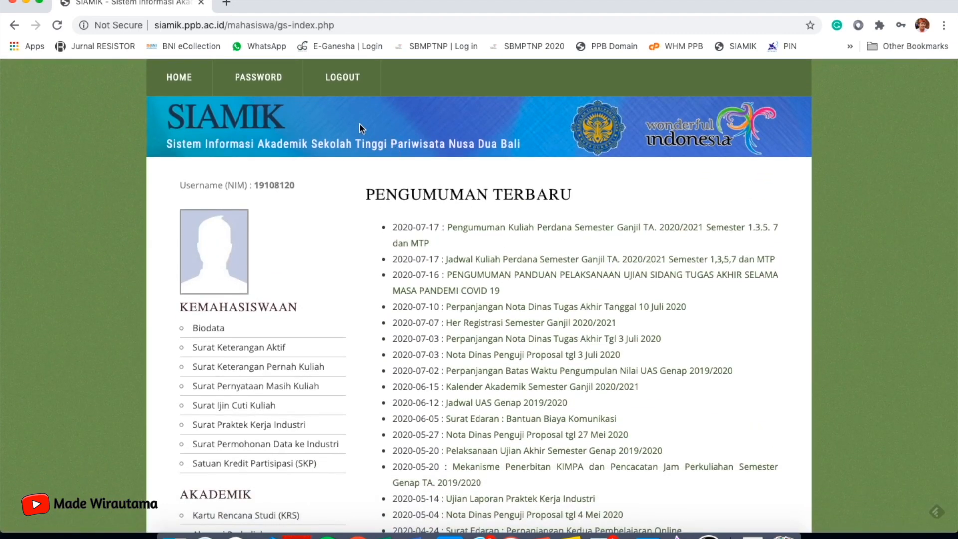
# Open the Change Password page and examine its old, new and repeated password fields without filling them in.
pyautogui.click(255, 82)
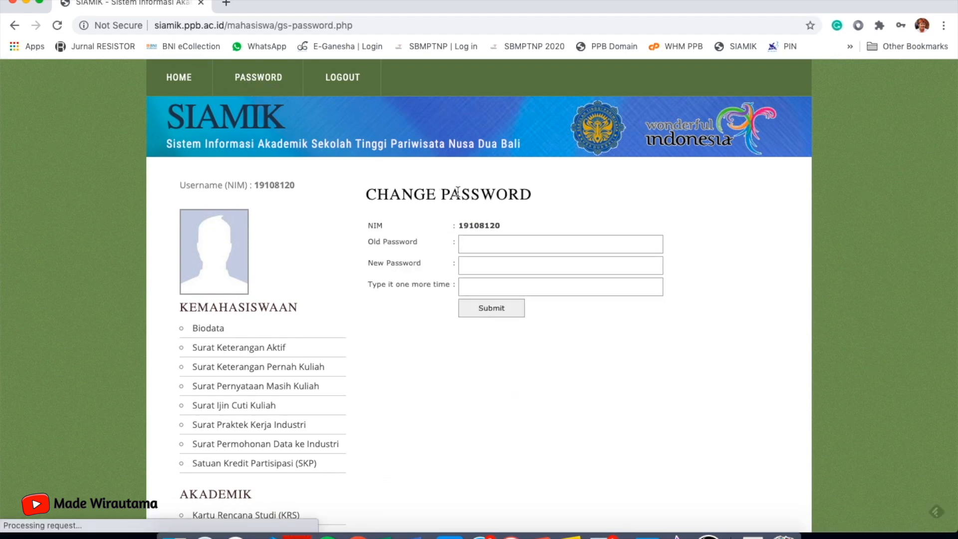
pyautogui.click(476, 241)
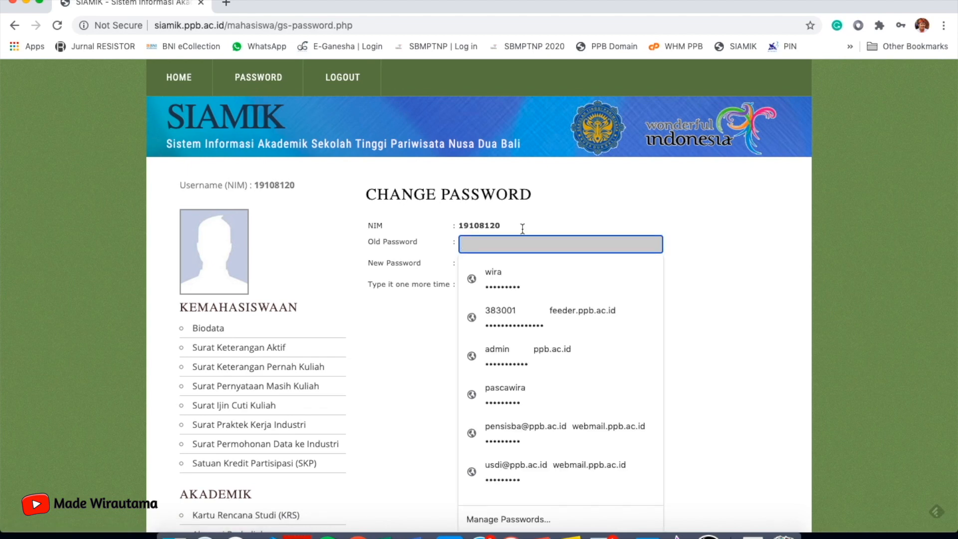
pyautogui.click(548, 228)
pyautogui.click(476, 267)
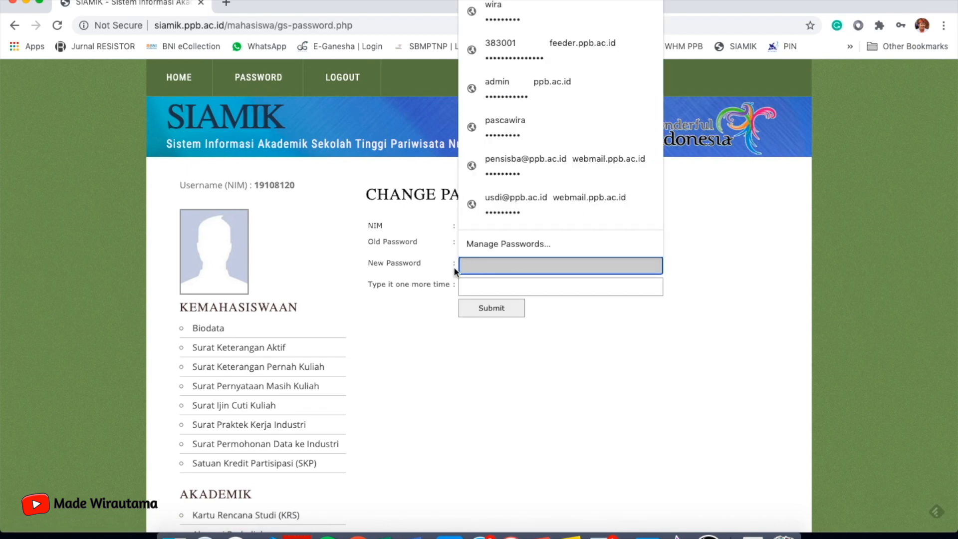
pyautogui.click(480, 280)
pyautogui.click(414, 257)
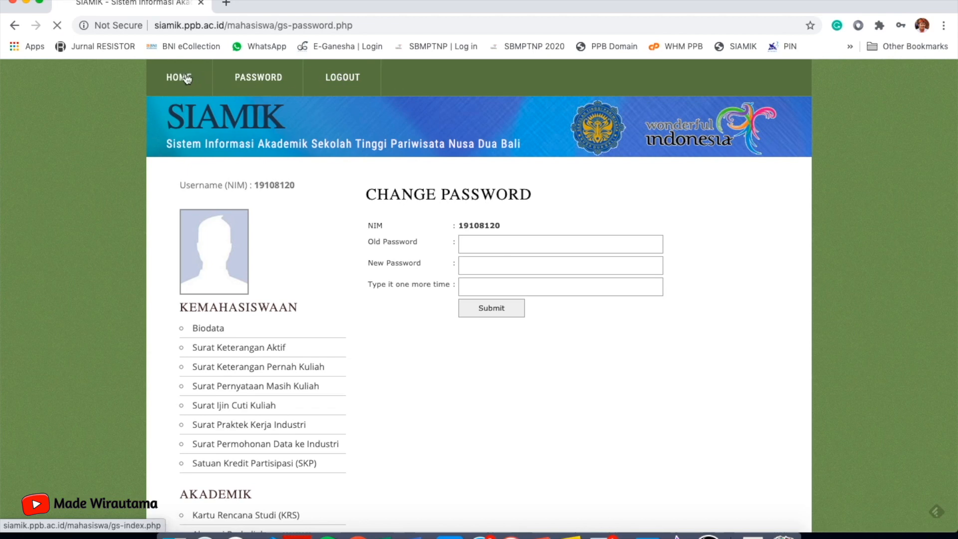
# Review the section links on the home page and open the Biodata page under Kemahasiswaan.
pyautogui.scroll(-3, 345, 299)
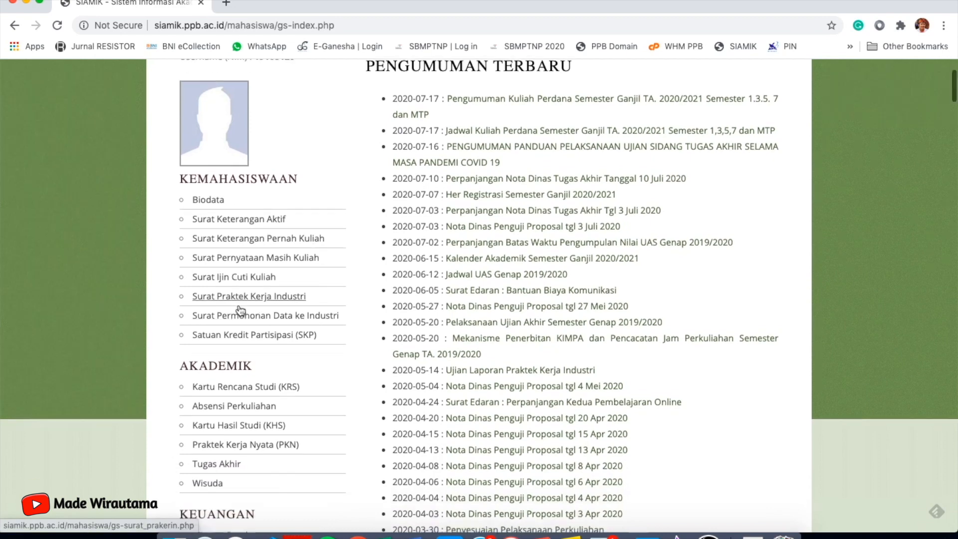
pyautogui.scroll(-4, 237, 307)
pyautogui.scroll(3, 230, 288)
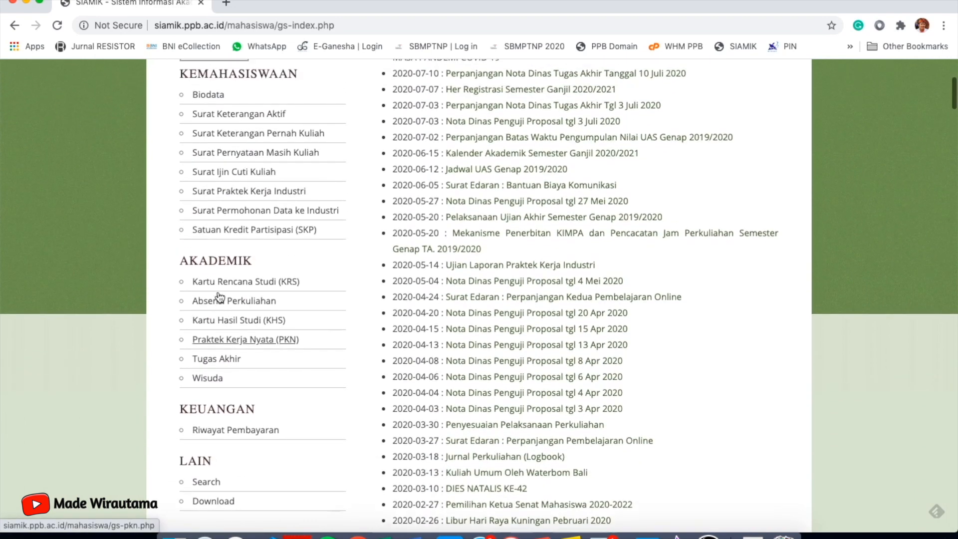
pyautogui.scroll(1, 298, 143)
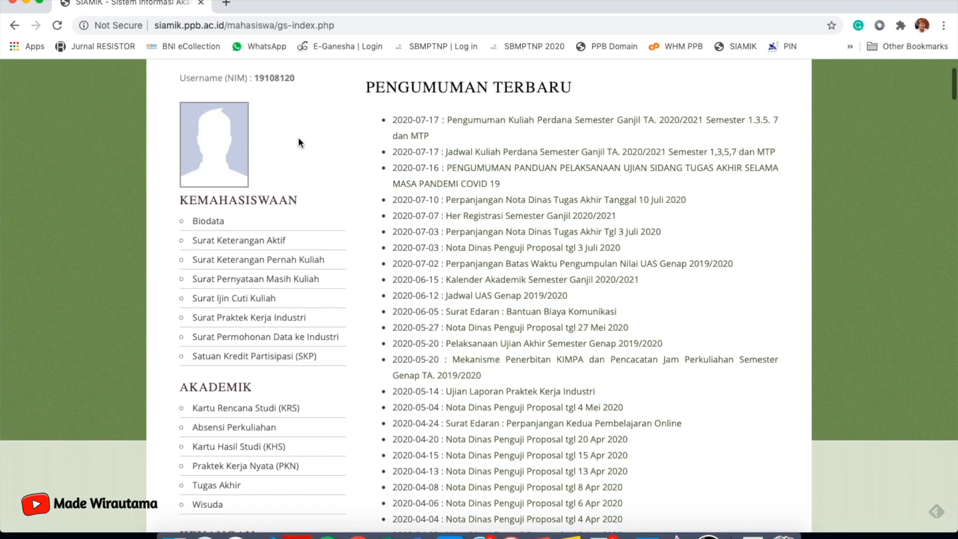
pyautogui.scroll(-1, 271, 184)
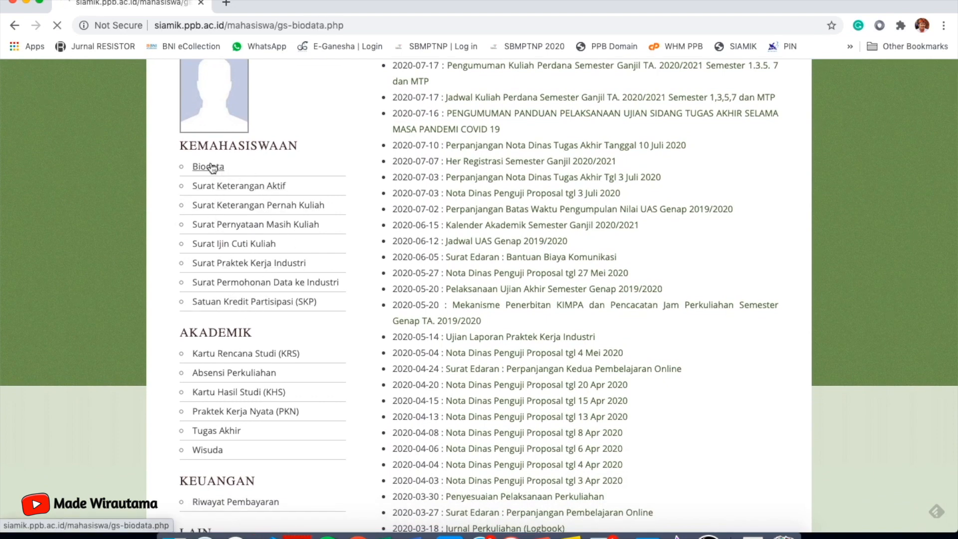
# Read through the student's biodata and open the Edit Biodata form.
pyautogui.scroll(-3, 296, 312)
pyautogui.scroll(-15, 296, 314)
pyautogui.scroll(18, 297, 315)
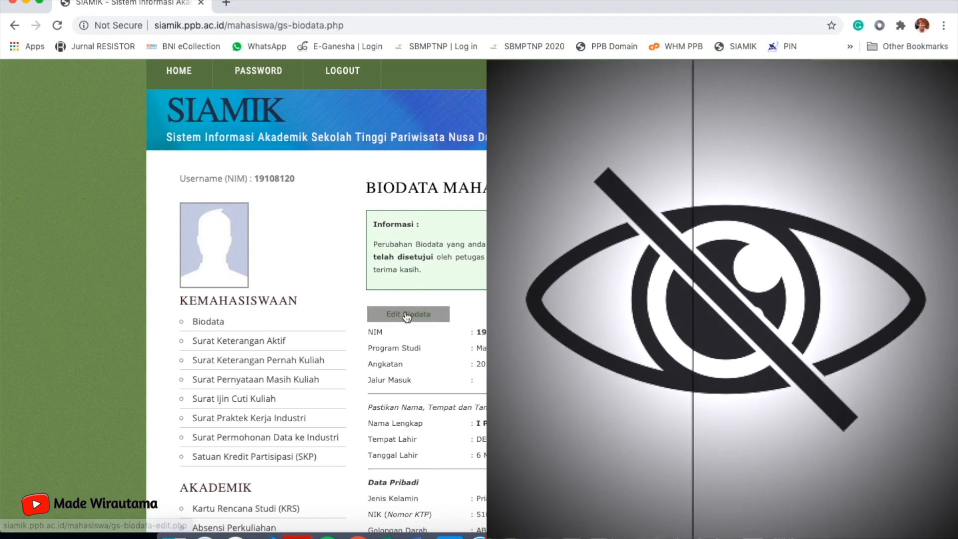
pyautogui.click(407, 315)
pyautogui.scroll(-3, 317, 299)
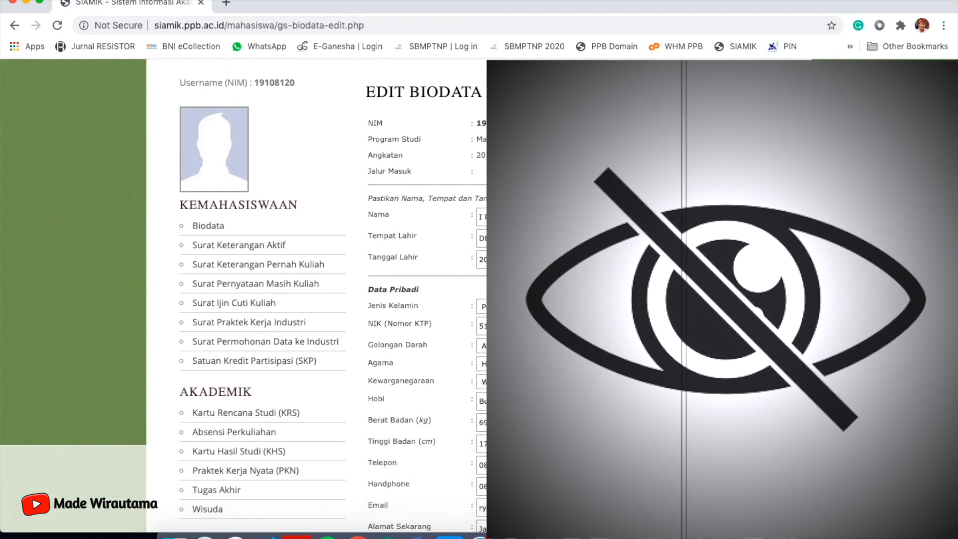
# Look through the whole Edit Biodata form down to the parents' details and return to the Biodata page.
pyautogui.scroll(-15, 317, 299)
pyautogui.scroll(18, 316, 299)
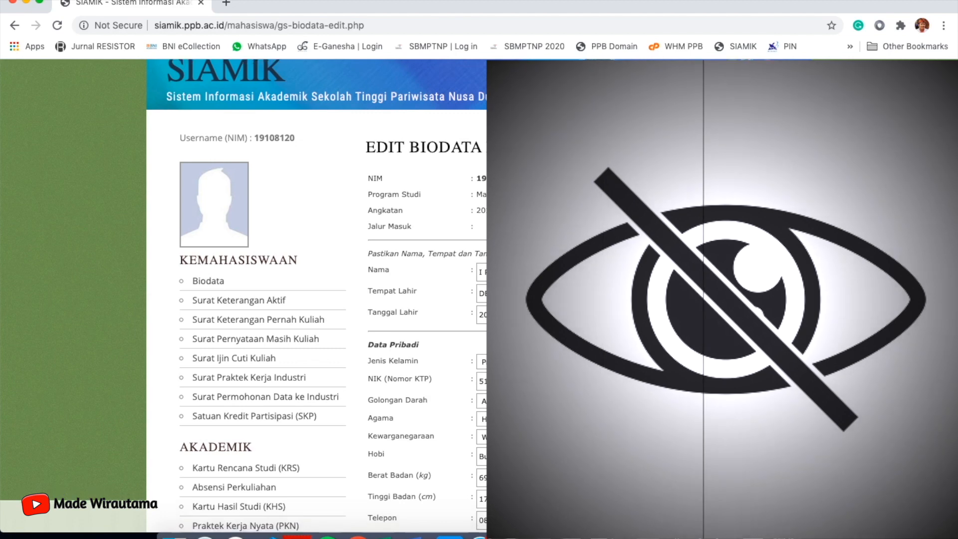
pyautogui.scroll(-20, 316, 299)
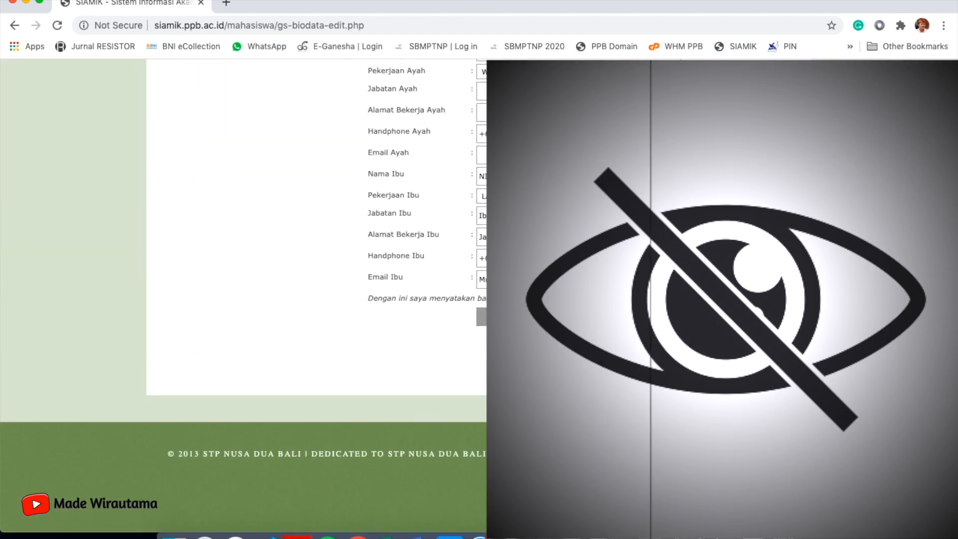
pyautogui.scroll(1, 478, 295)
pyautogui.scroll(-1, 479, 296)
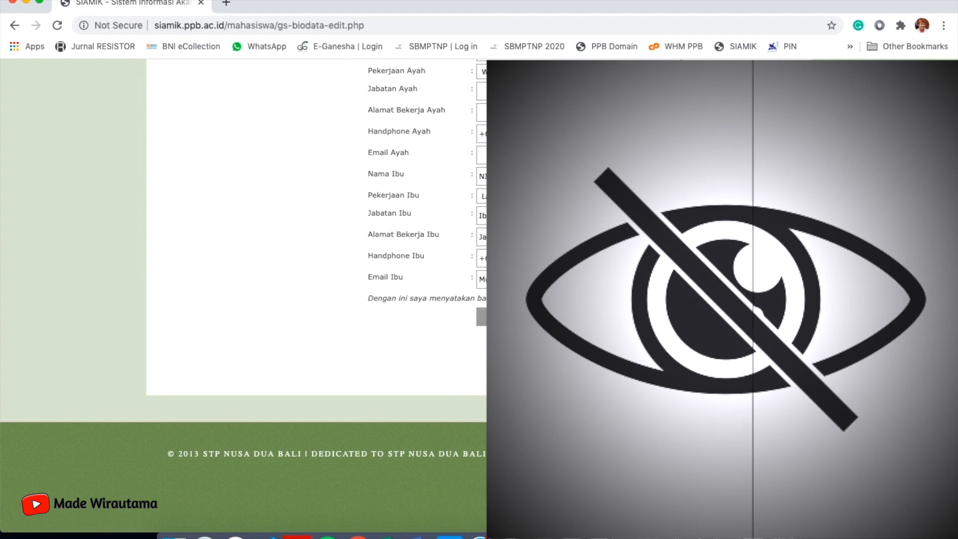
pyautogui.scroll(20, 317, 299)
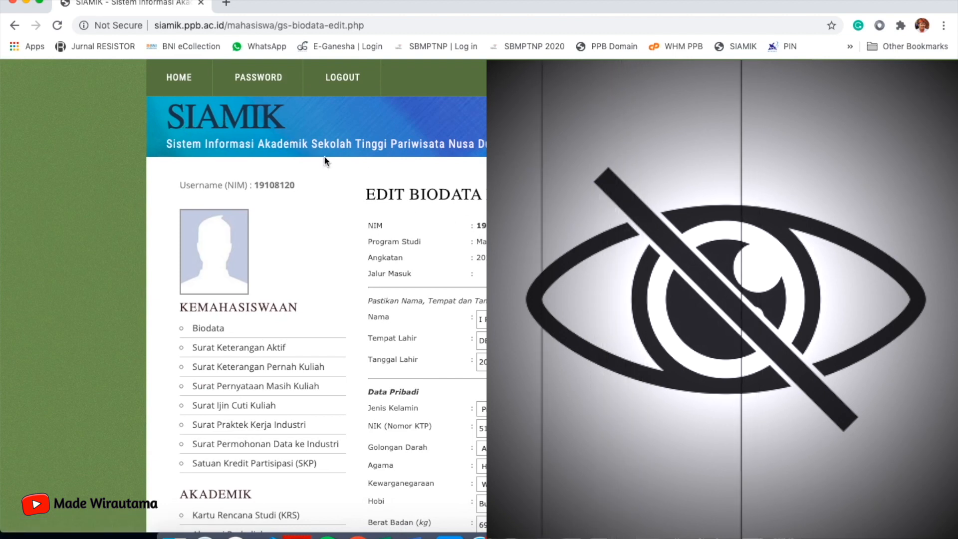
pyautogui.click(217, 331)
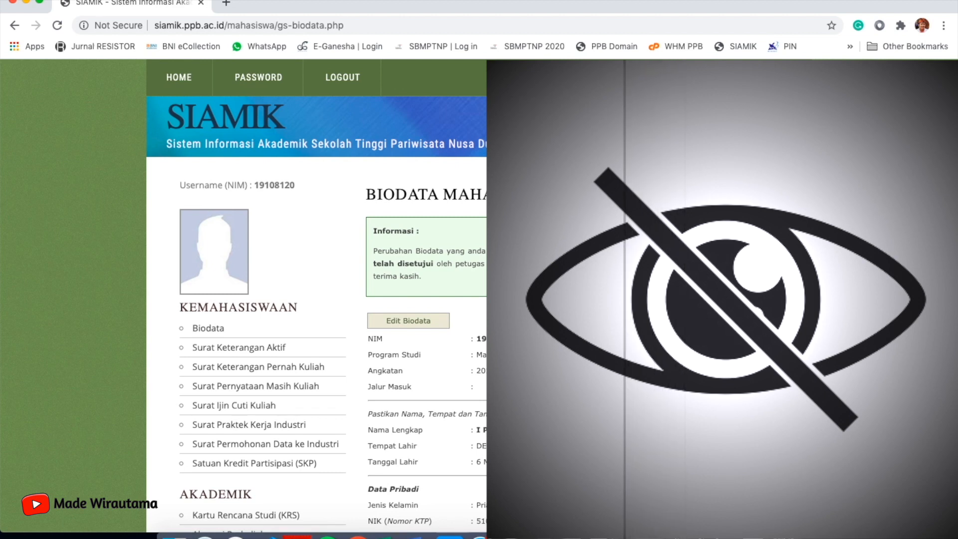
# Reopen the Edit Biodata form and examine its Data Pribadi, Riwayat Sekolah SMA/SMK and Data Orangtua sections without editing them.
pyautogui.click(415, 324)
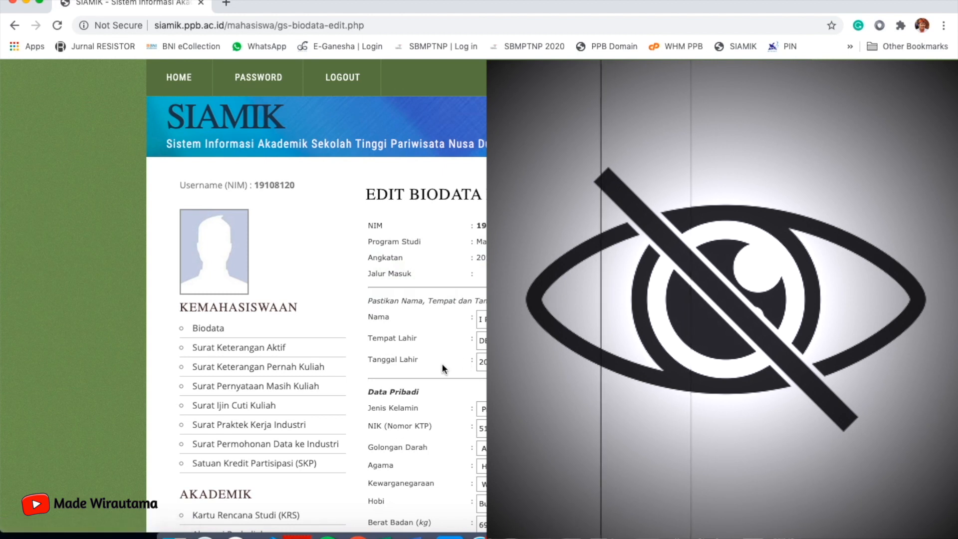
pyautogui.scroll(-1, 443, 368)
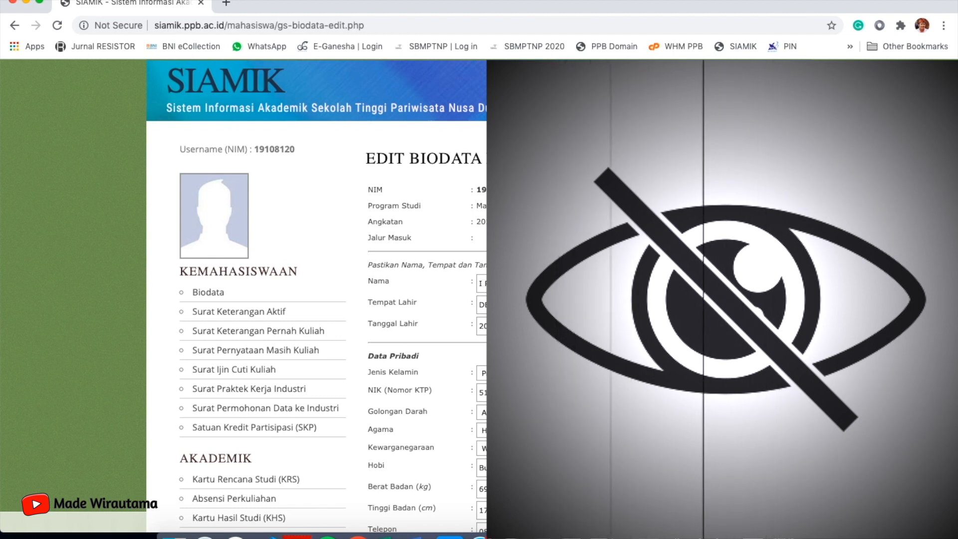
pyautogui.scroll(-2, 319, 299)
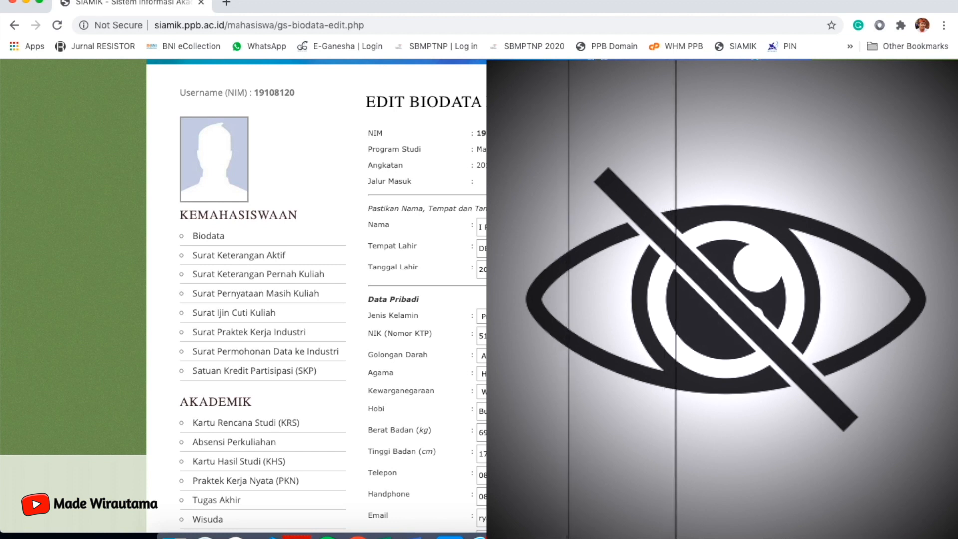
pyautogui.scroll(-2, 319, 300)
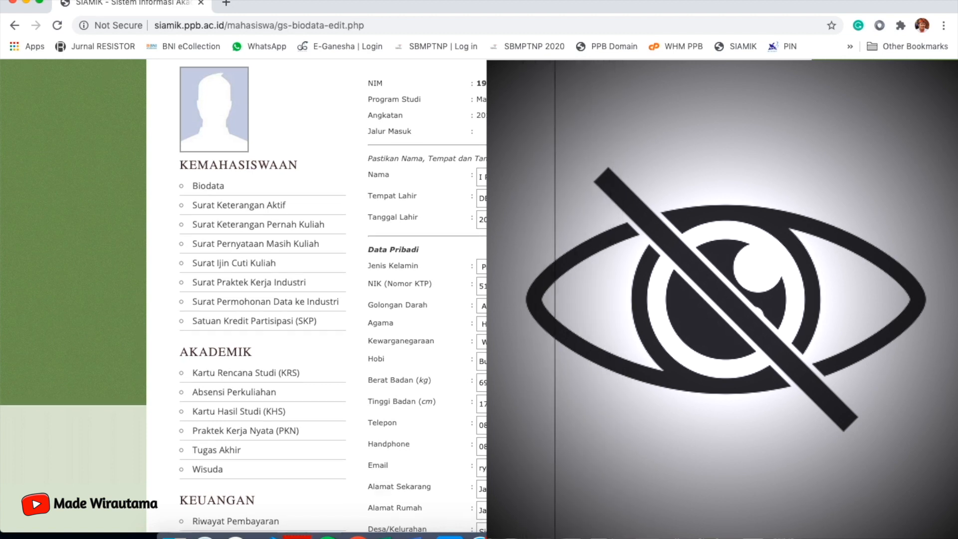
pyautogui.scroll(-3, 320, 299)
pyautogui.scroll(-6, 319, 299)
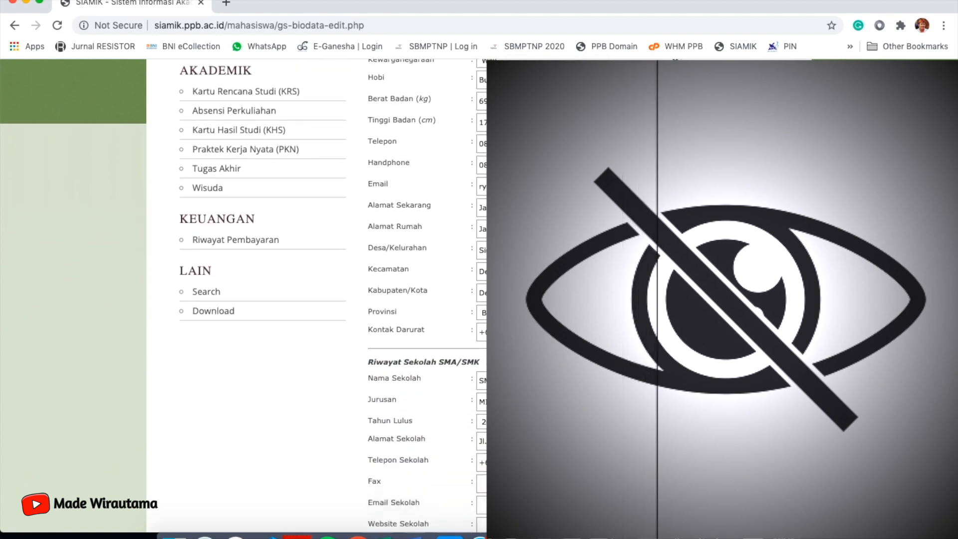
pyautogui.scroll(-5, 319, 299)
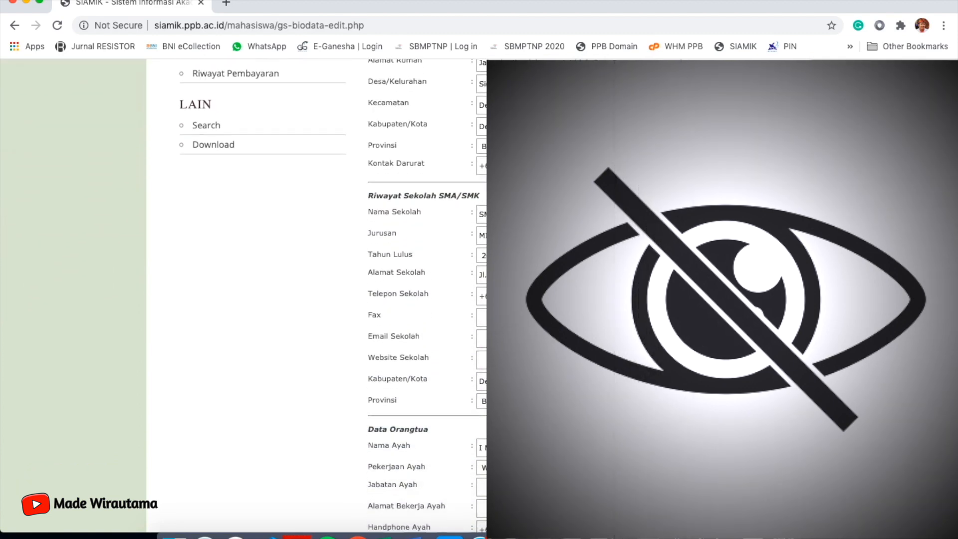
pyautogui.scroll(15, 319, 299)
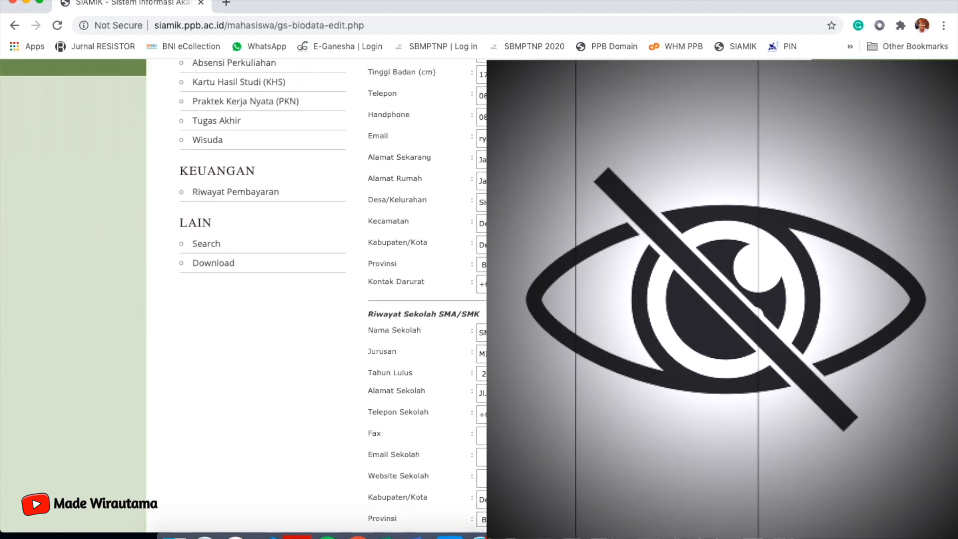
pyautogui.scroll(-15, 319, 294)
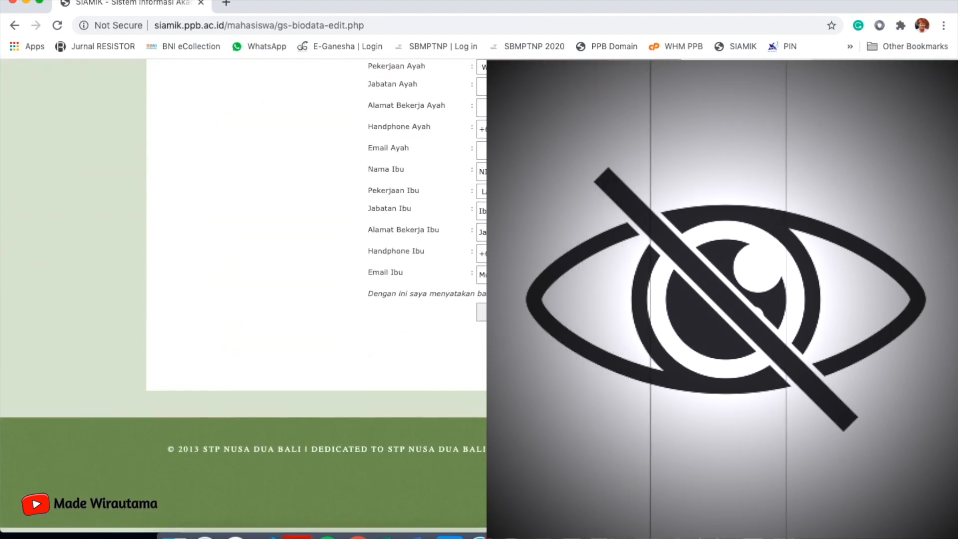
pyautogui.scroll(20, 319, 294)
pyautogui.scroll(-2, 320, 295)
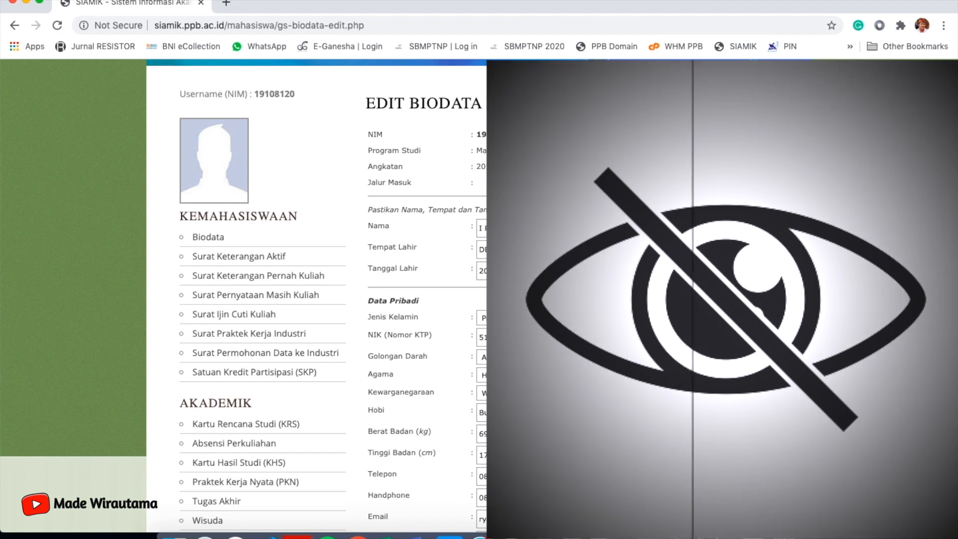
# Highlight the NIK (Nomor KTP) entry under Data Pribadi for inspection, leaving its number as entered.
pyautogui.scroll(-5, 319, 299)
pyautogui.doubleClick(513, 188)
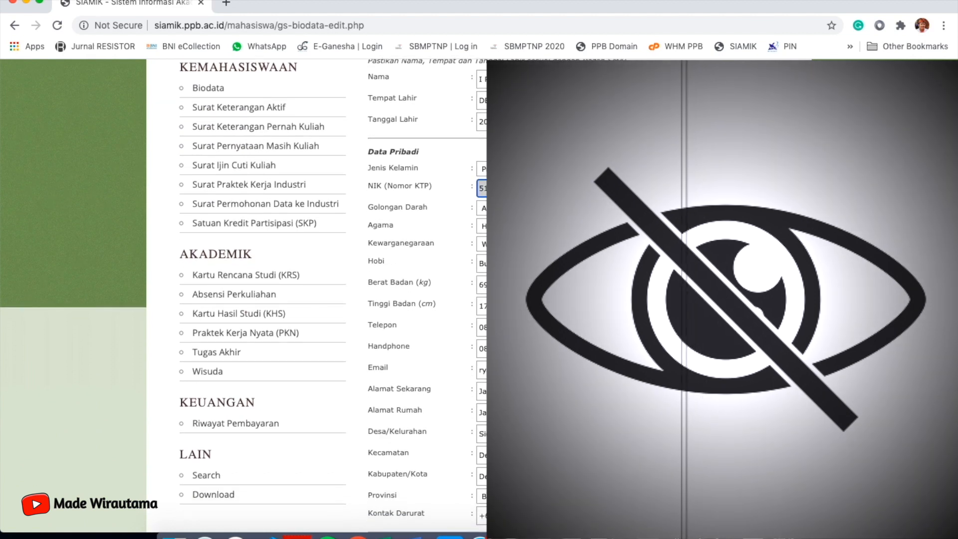
pyautogui.click(442, 190)
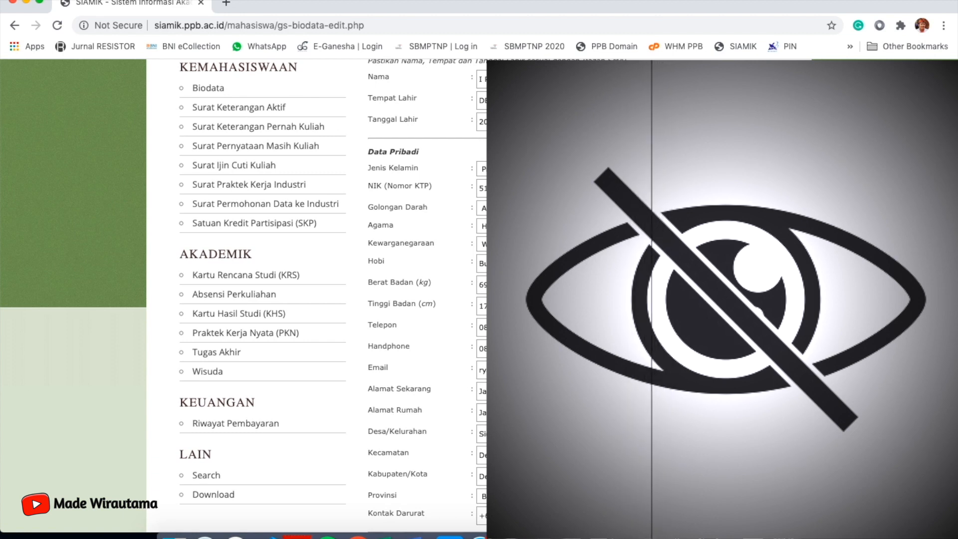
pyautogui.doubleClick(509, 188)
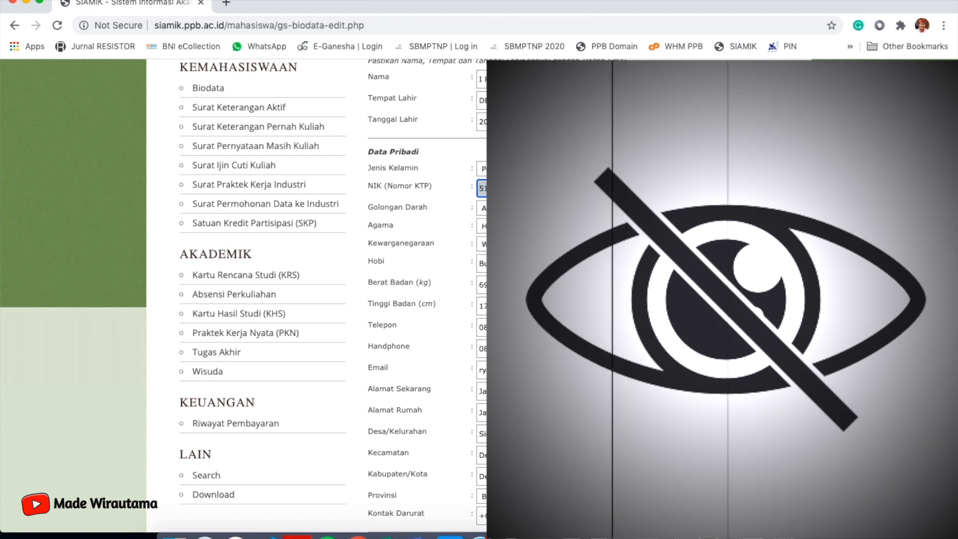
# Inspect the Telepon, Handphone and Kontak Darurat entries under Data Pribadi without changing them.
pyautogui.scroll(-3, 320, 299)
pyautogui.scroll(-4, 319, 296)
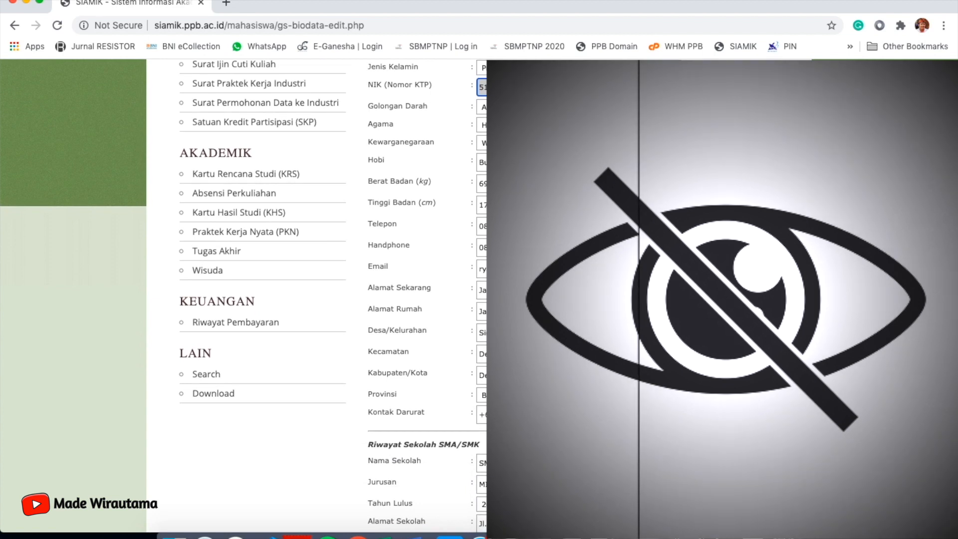
pyautogui.scroll(2, 320, 296)
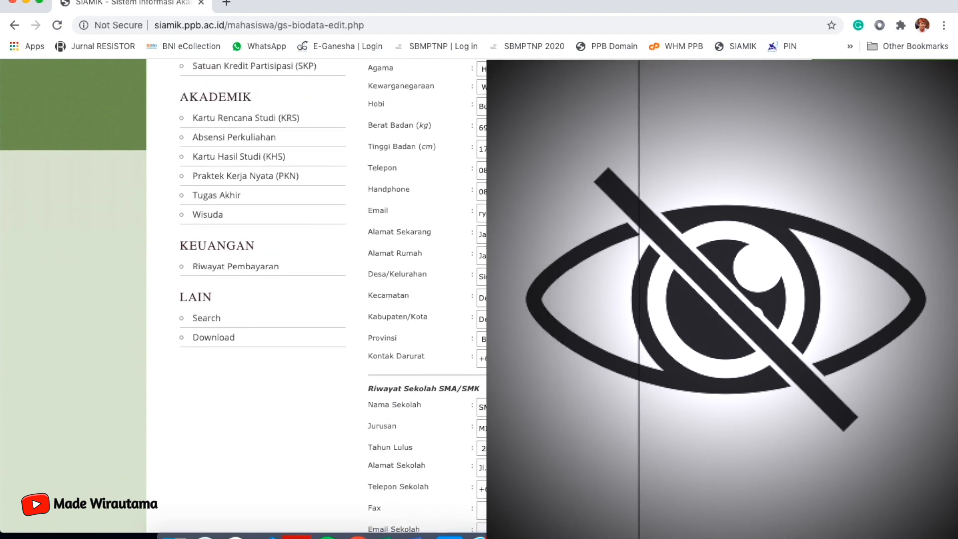
pyautogui.scroll(-1, 320, 296)
pyautogui.doubleClick(482, 161)
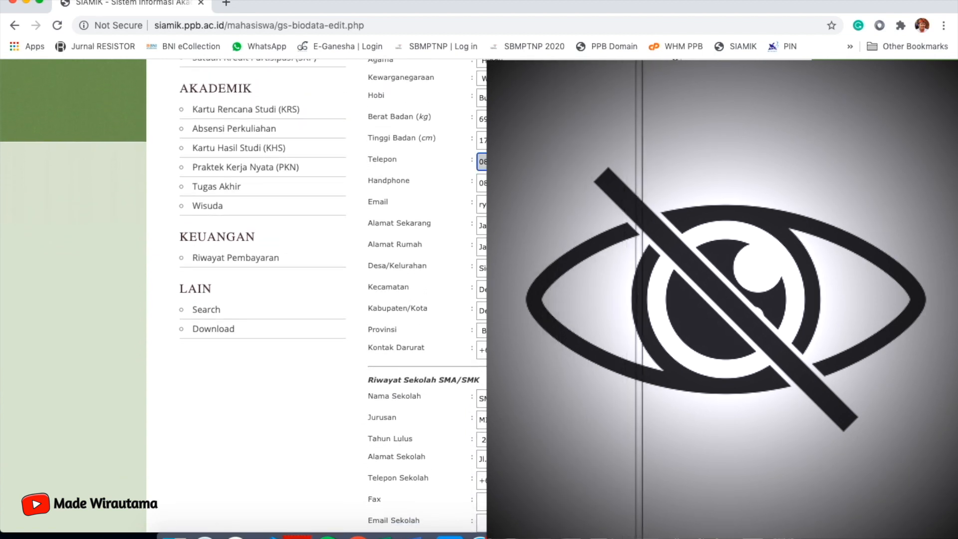
pyautogui.press('Tab')
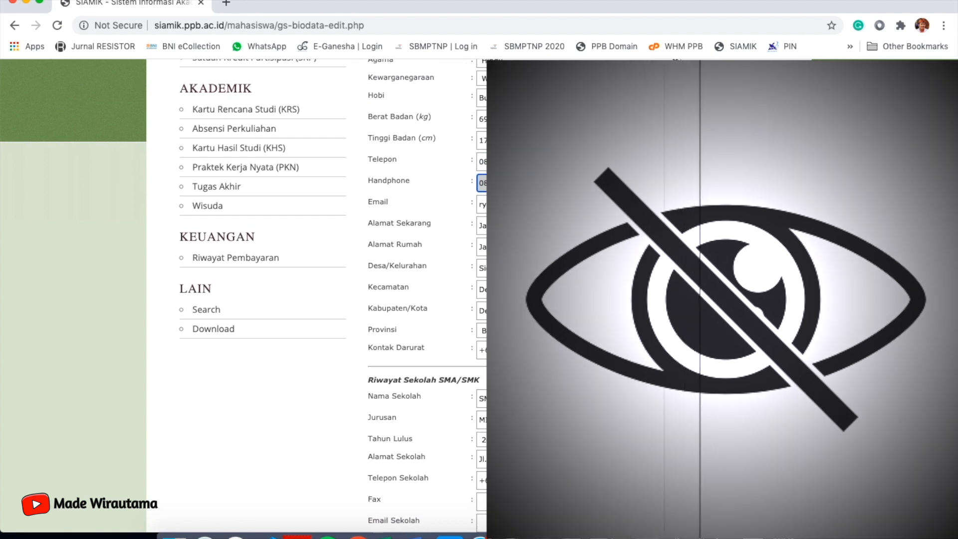
pyautogui.scroll(-3, 319, 296)
pyautogui.tripleClick(514, 269)
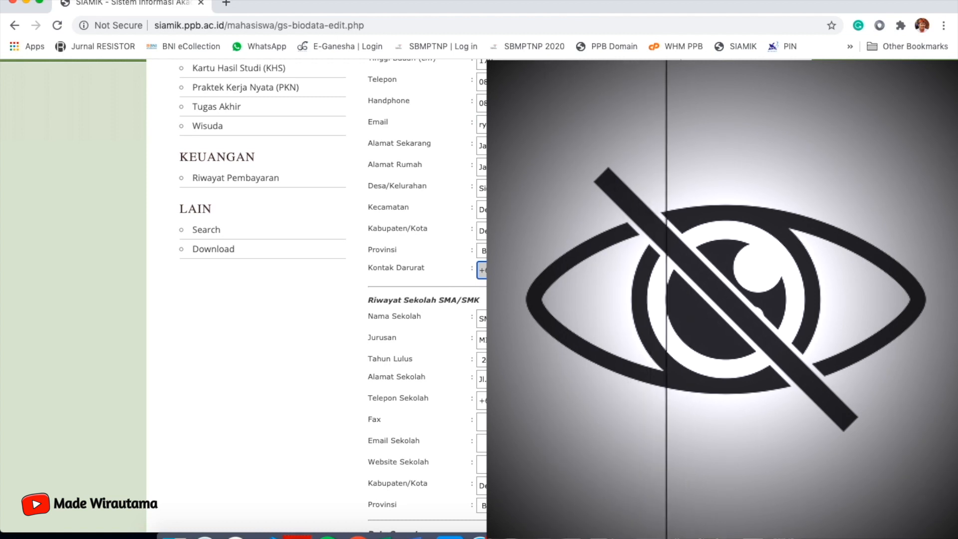
# Go from the end of the edit form back to the Biodata page and review the Kemahasiswaan and Akademik links.
pyautogui.scroll(-15, 319, 296)
pyautogui.click(481, 348)
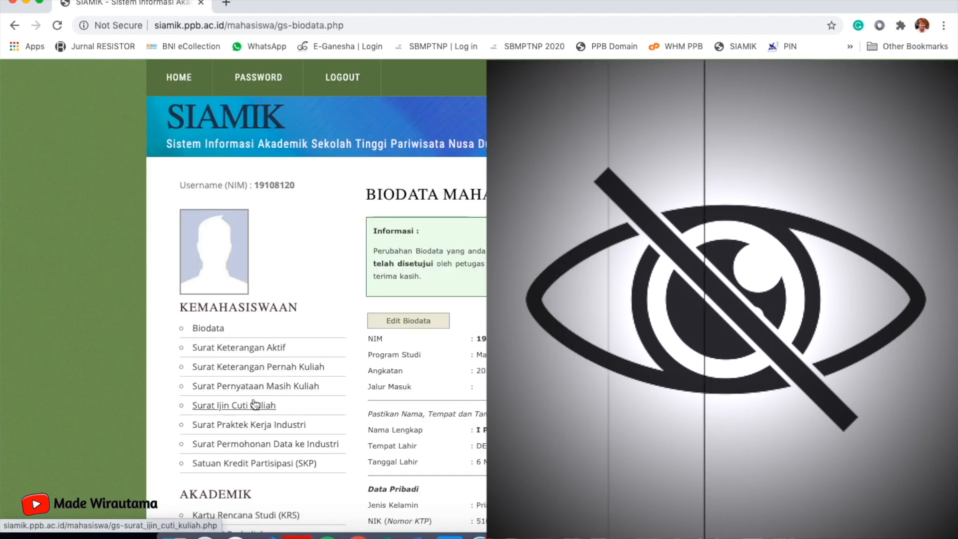
pyautogui.scroll(-3, 255, 401)
pyautogui.scroll(-2, 255, 404)
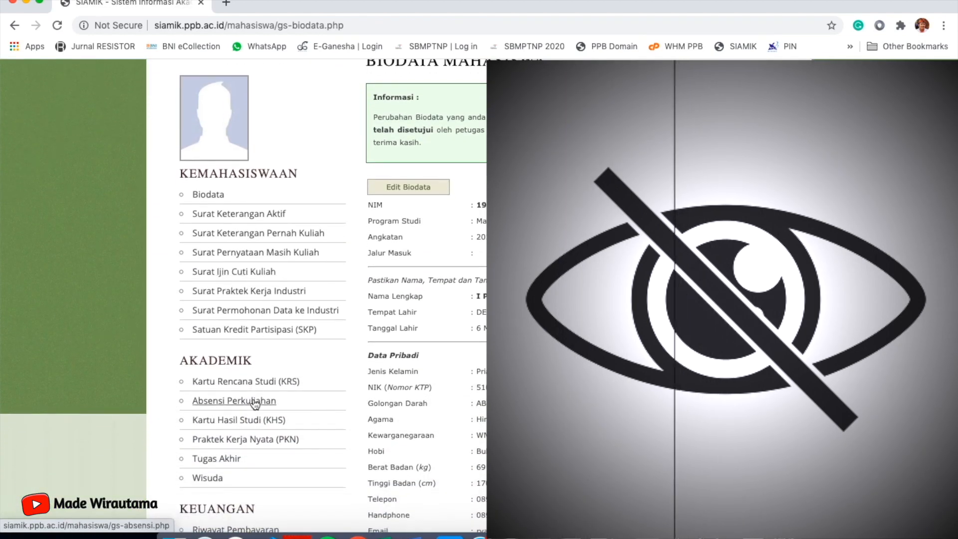
pyautogui.scroll(1, 255, 404)
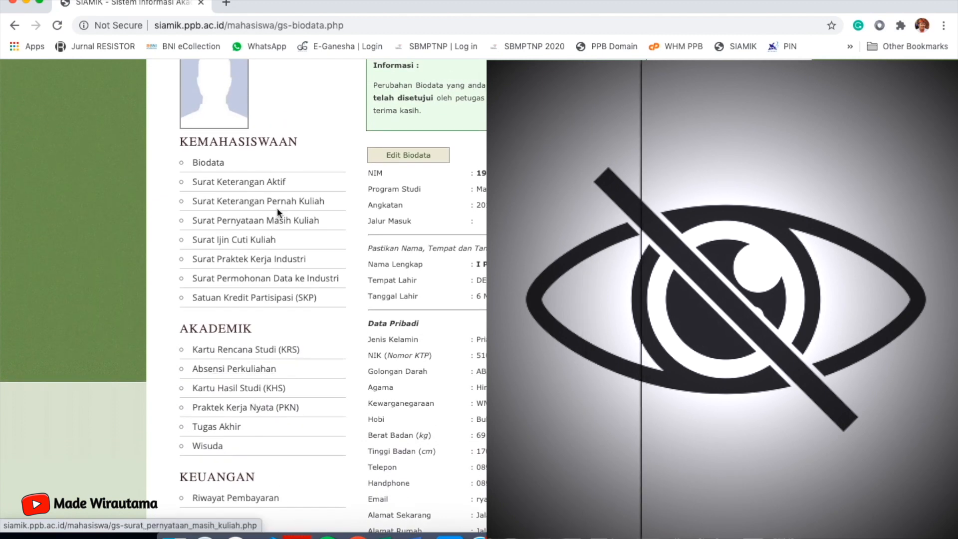
# Visit the Surat Keterangan Aktif, Surat Keterangan Pernah Kuliah and Surat Pernyataan Masih Kuliah pages in turn.
pyautogui.click(268, 184)
pyautogui.scroll(-2, 288, 312)
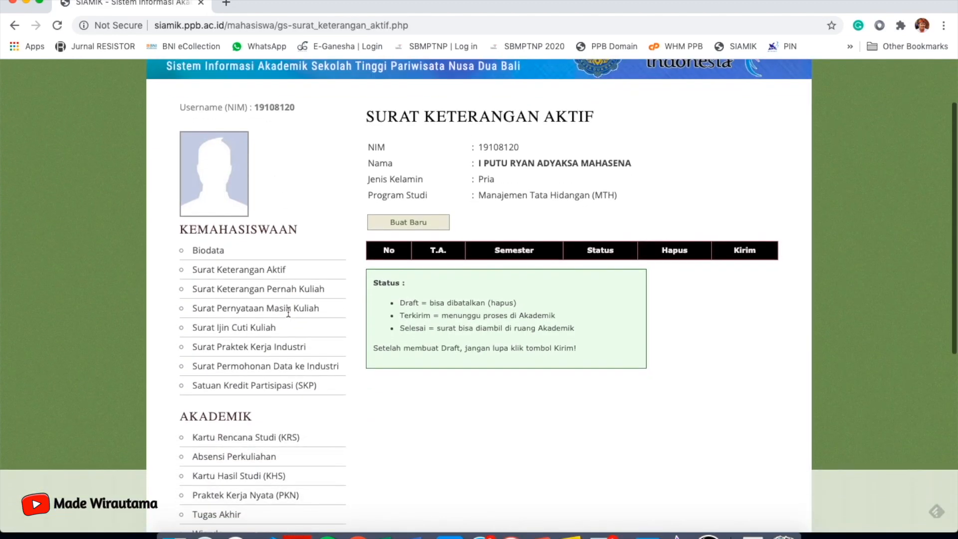
pyautogui.click(255, 289)
pyautogui.scroll(-1, 257, 289)
pyautogui.click(246, 280)
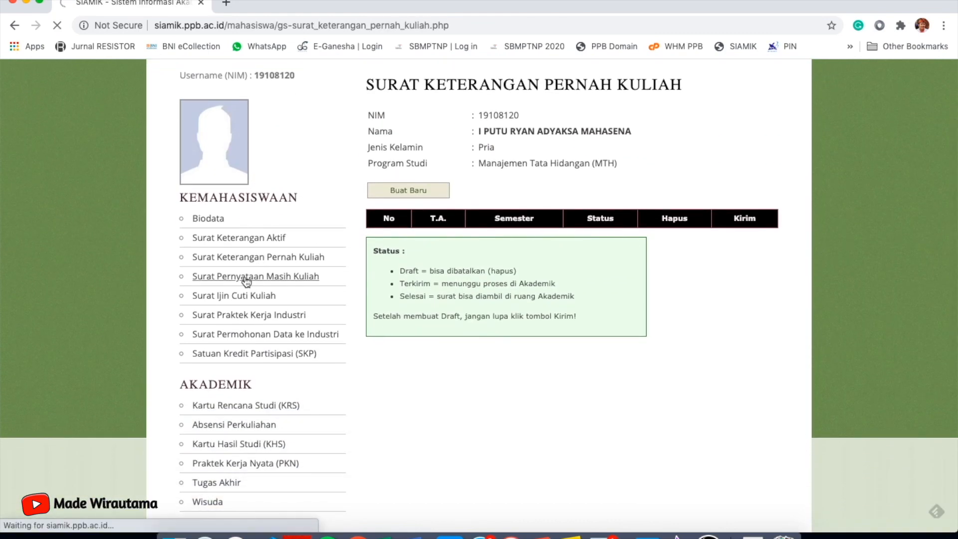
# Review the Surat Ijin Cuti Kuliah page, and read the instructions on the Surat Permohonan Data ke Industri page.
pyautogui.scroll(-2, 246, 282)
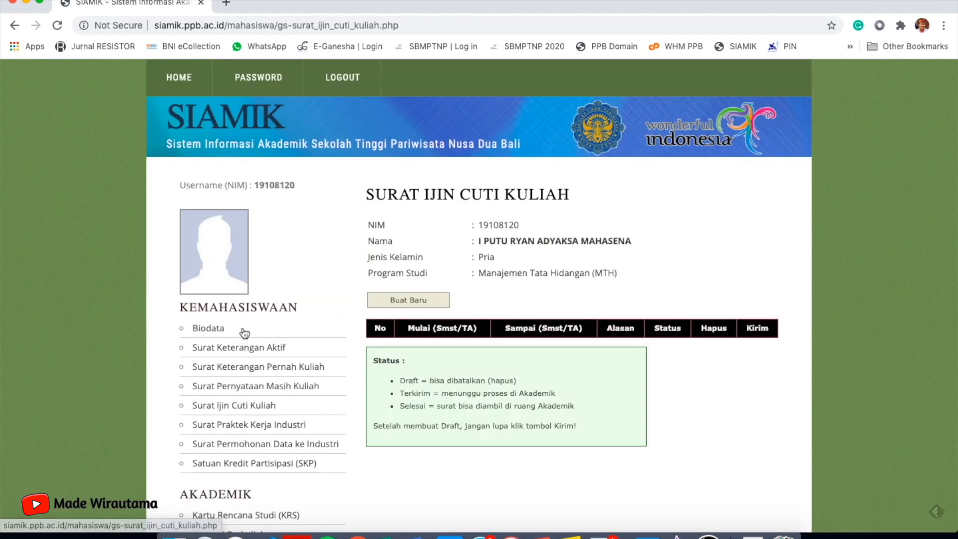
pyautogui.scroll(-5, 245, 333)
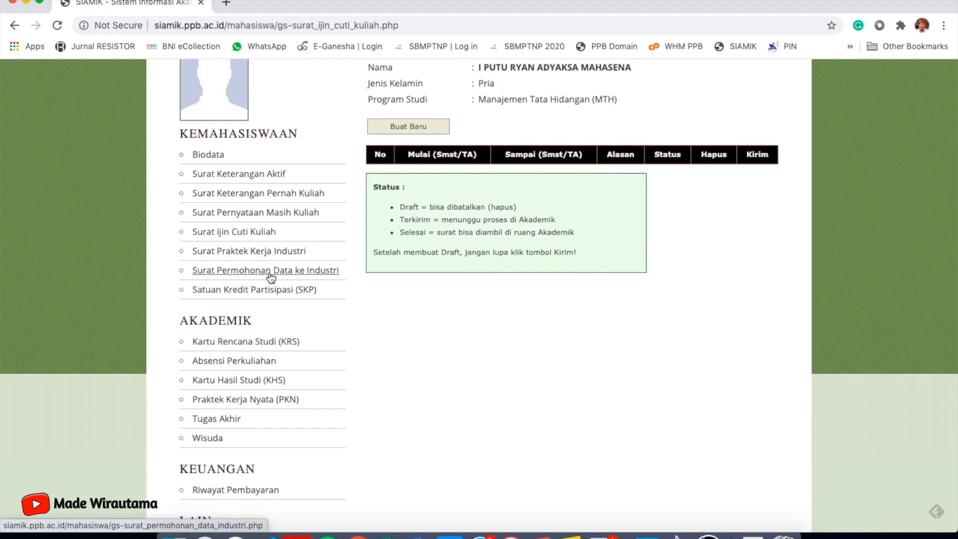
pyautogui.click(276, 272)
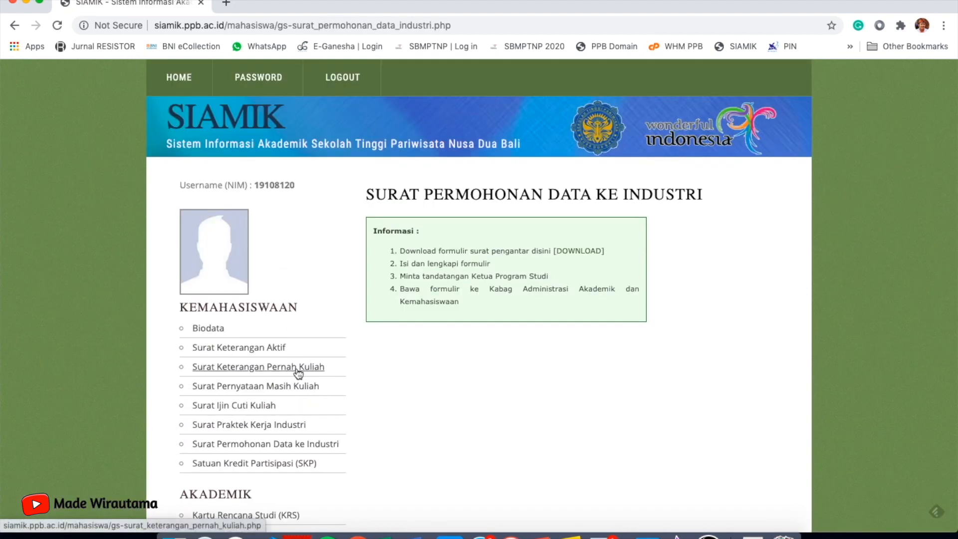
pyautogui.scroll(-2, 287, 373)
pyautogui.scroll(1, 276, 372)
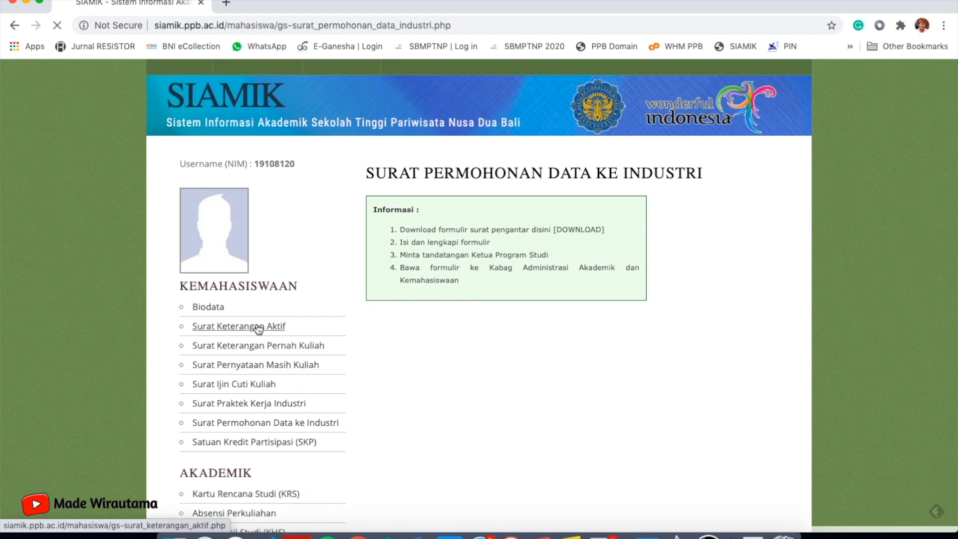
# Open a new Surat Keterangan Aktif request, examine its Semester and Untuk Keperluan fields, and return to the request list without submitting.
pyautogui.click(258, 327)
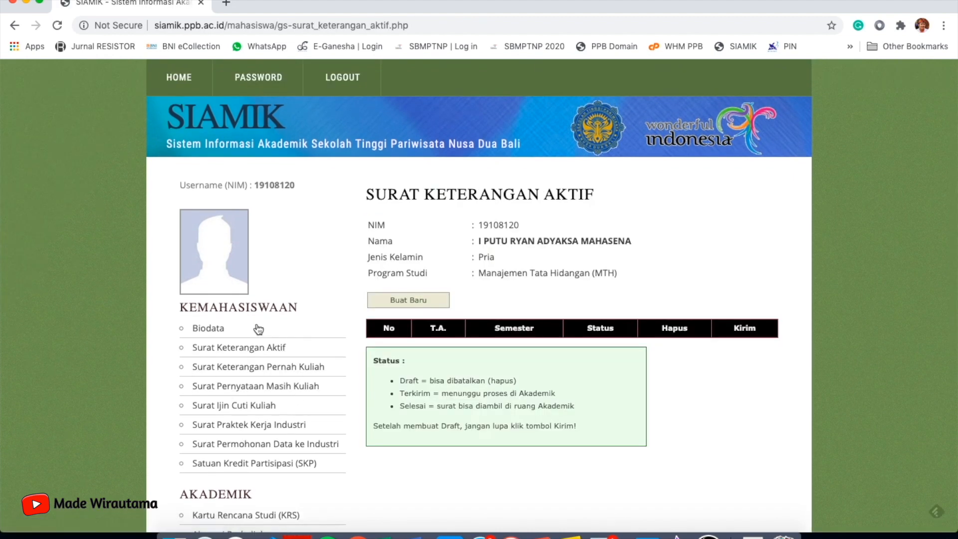
pyautogui.click(415, 302)
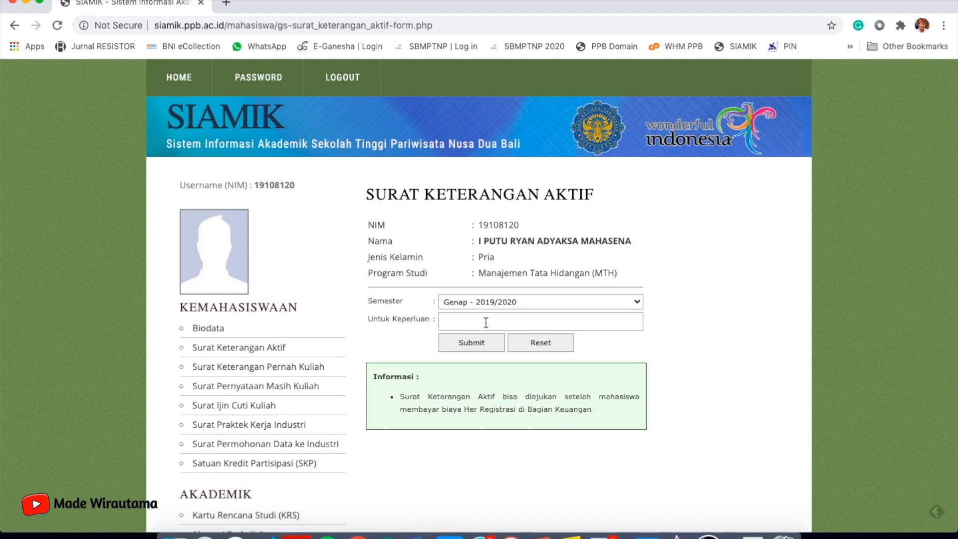
pyautogui.click(487, 323)
pyautogui.click(595, 303)
pyautogui.click(618, 288)
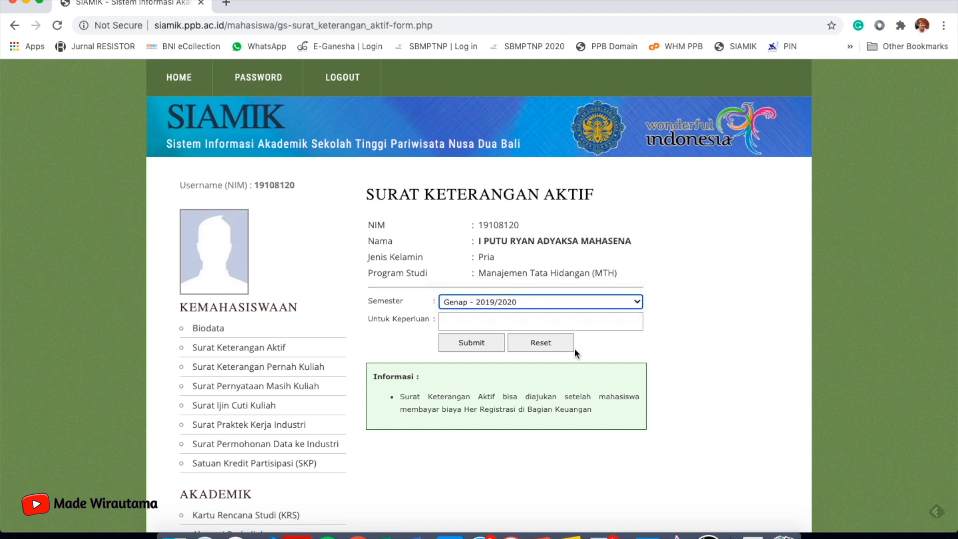
pyautogui.click(259, 351)
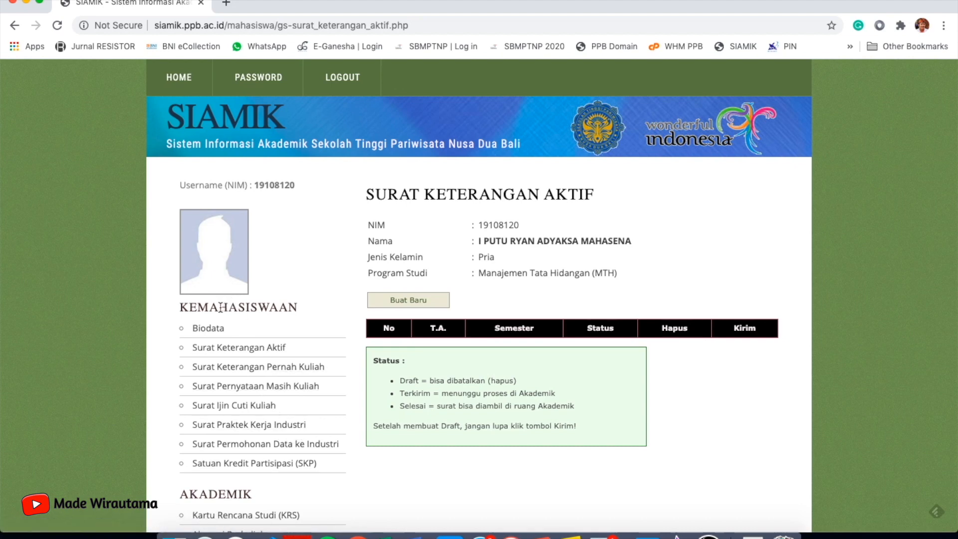
# Open the Satuan Kredit Partisipasi (SKP) page and review the credit table for Bidang I to V.
pyautogui.click(290, 463)
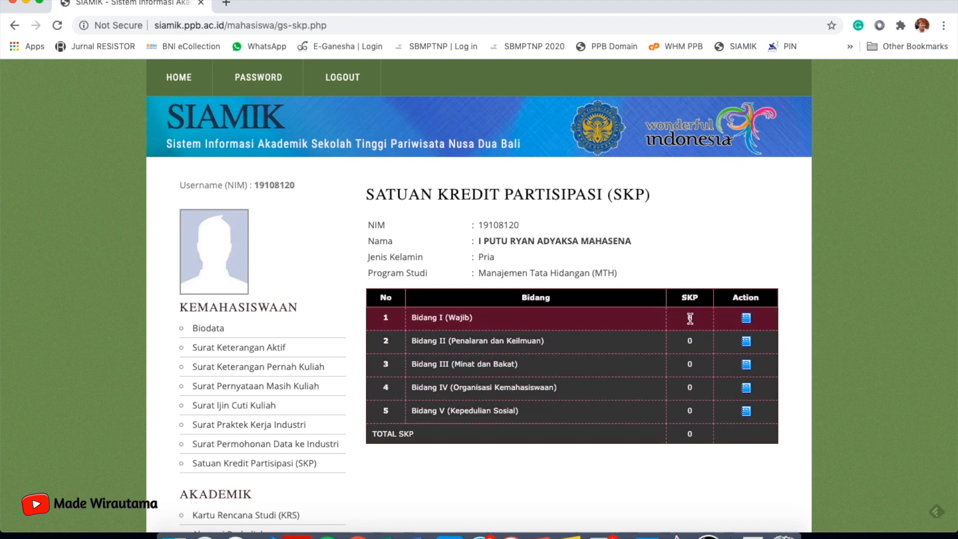
pyautogui.doubleClick(462, 317)
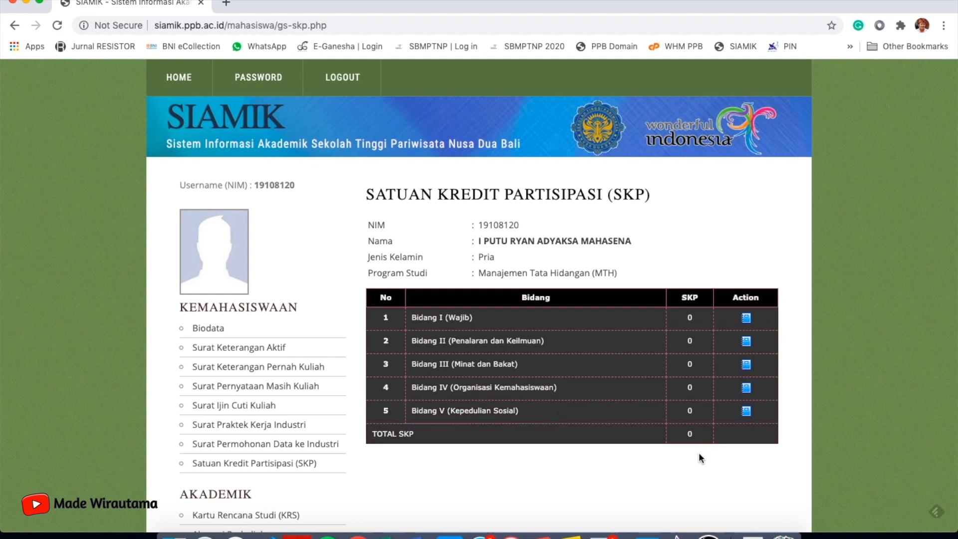
pyautogui.scroll(-3, 699, 455)
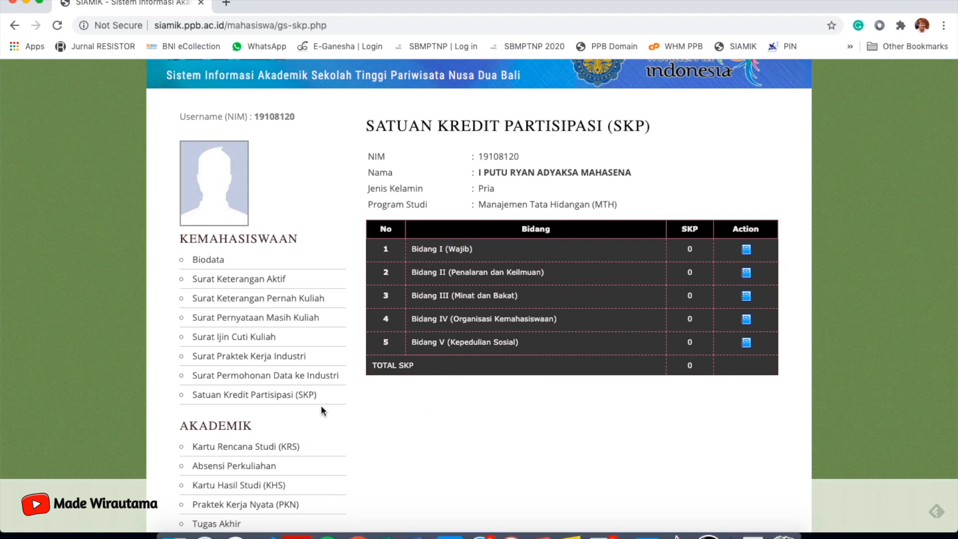
pyautogui.scroll(-4, 351, 414)
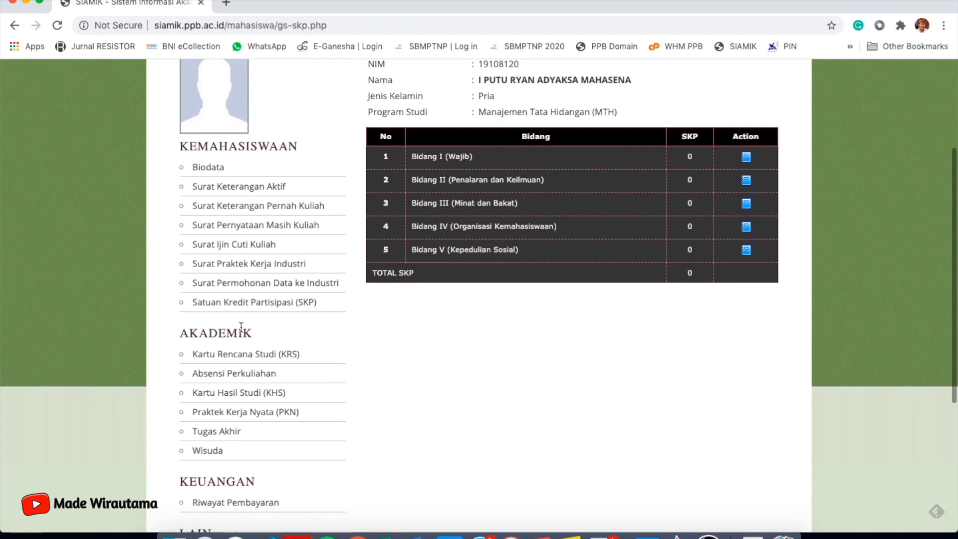
# Open Kartu Rencana Studi (KRS), review the study plan card for 2019/2020 Ganjil, and close the card.
pyautogui.scroll(-4, 295, 321)
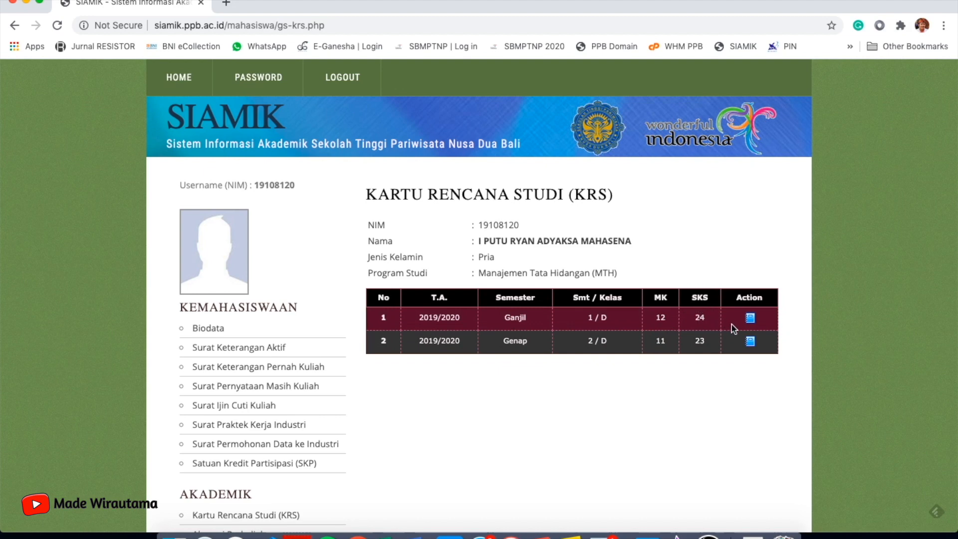
pyautogui.click(750, 317)
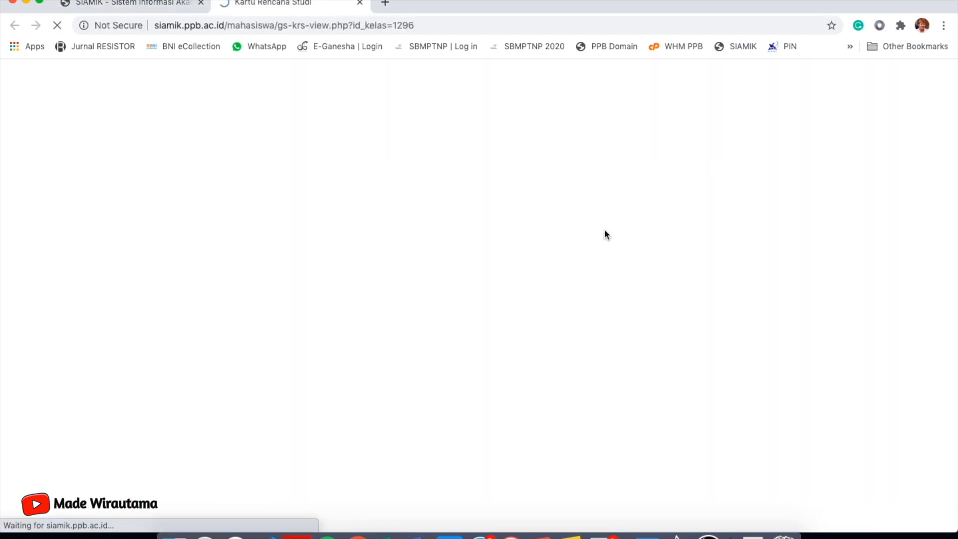
pyautogui.scroll(-3, 375, 252)
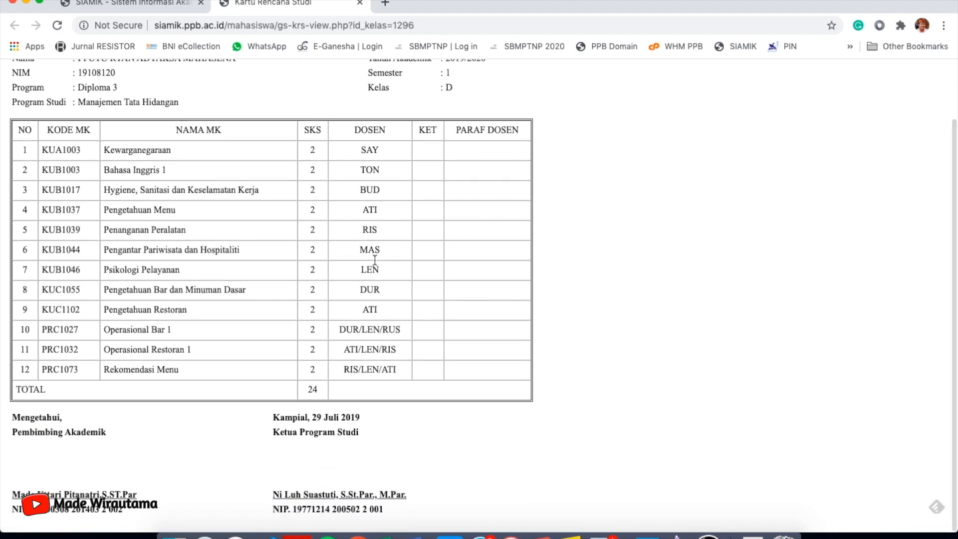
pyautogui.scroll(2, 374, 259)
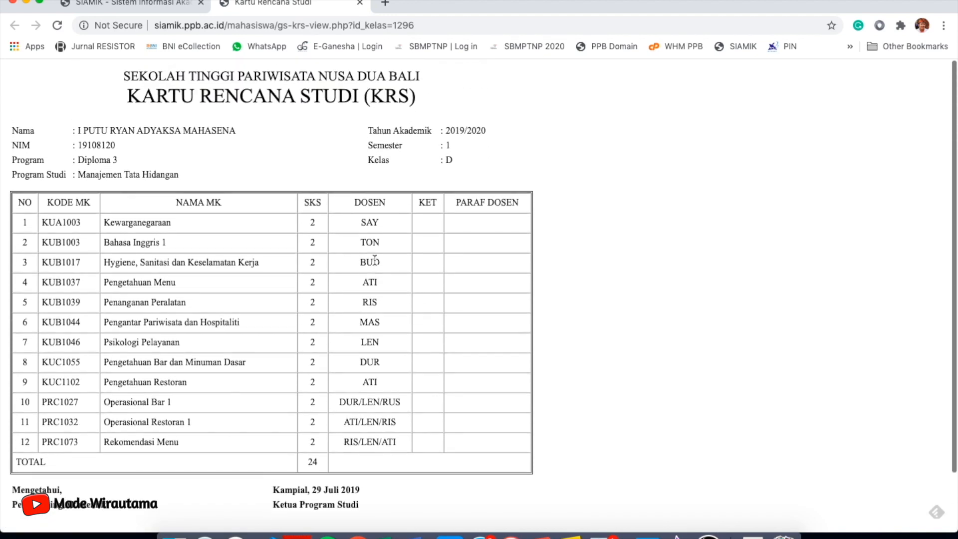
pyautogui.scroll(-2, 375, 260)
pyautogui.scroll(2, 375, 260)
pyautogui.scroll(-2, 375, 229)
pyautogui.click(361, 3)
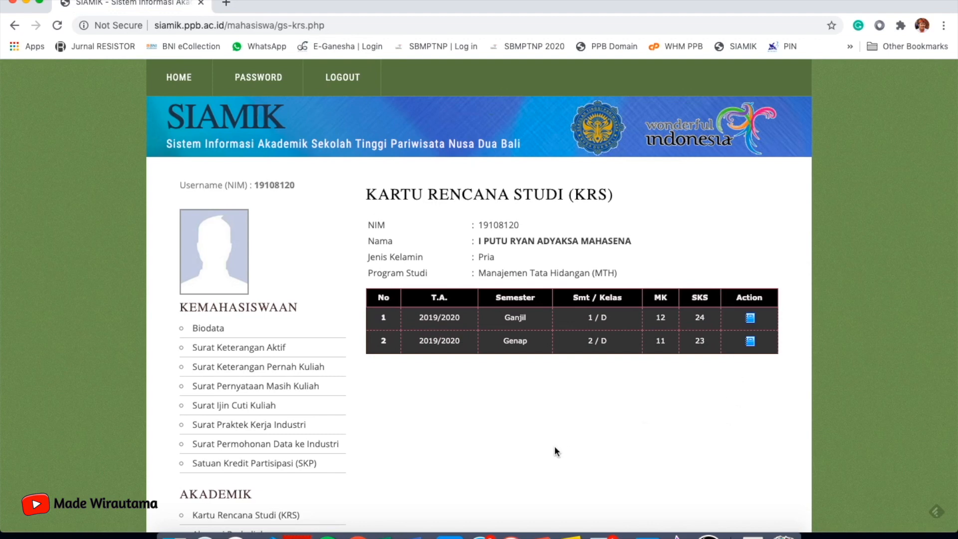
# Open Absensi Perkuliahan and bring up the 2019/2020 Ganjil attendance record for the Kewarganegaraan course.
pyautogui.scroll(-3, 553, 451)
pyautogui.scroll(-3, 614, 416)
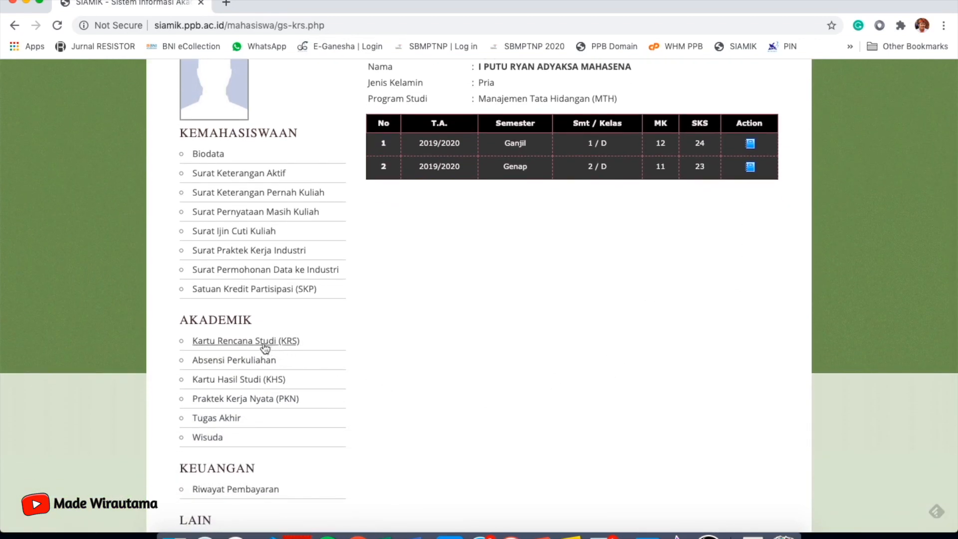
pyautogui.click(237, 367)
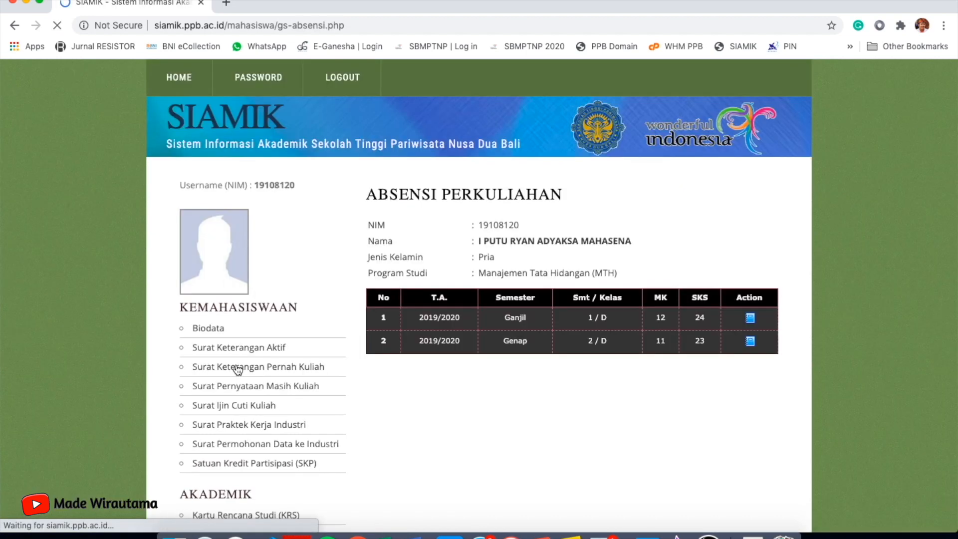
pyautogui.scroll(-3, 506, 444)
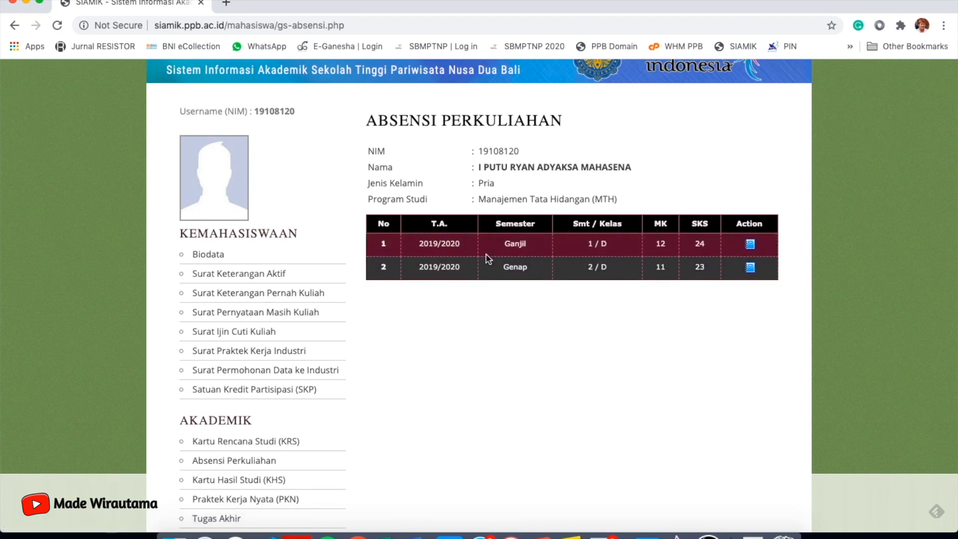
pyautogui.click(749, 246)
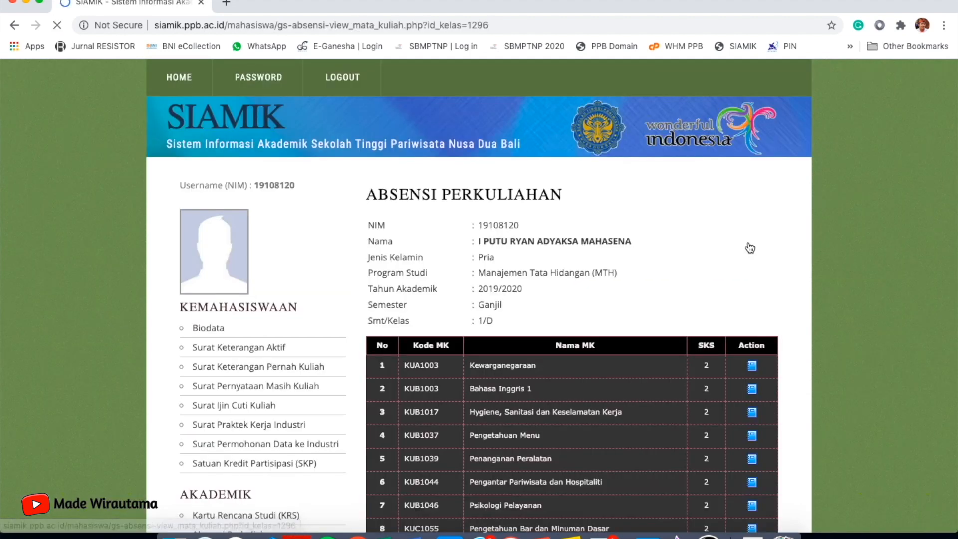
pyautogui.scroll(-3, 728, 343)
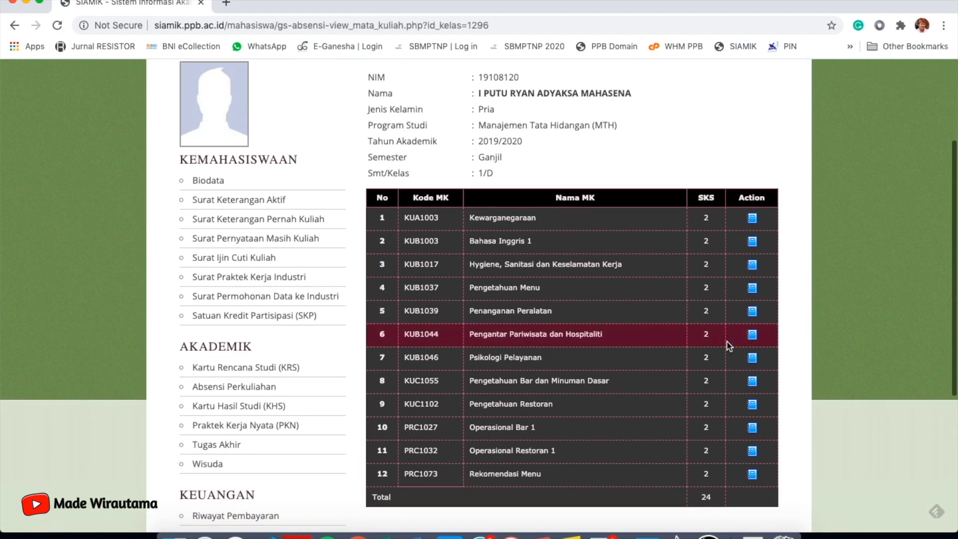
pyautogui.click(752, 218)
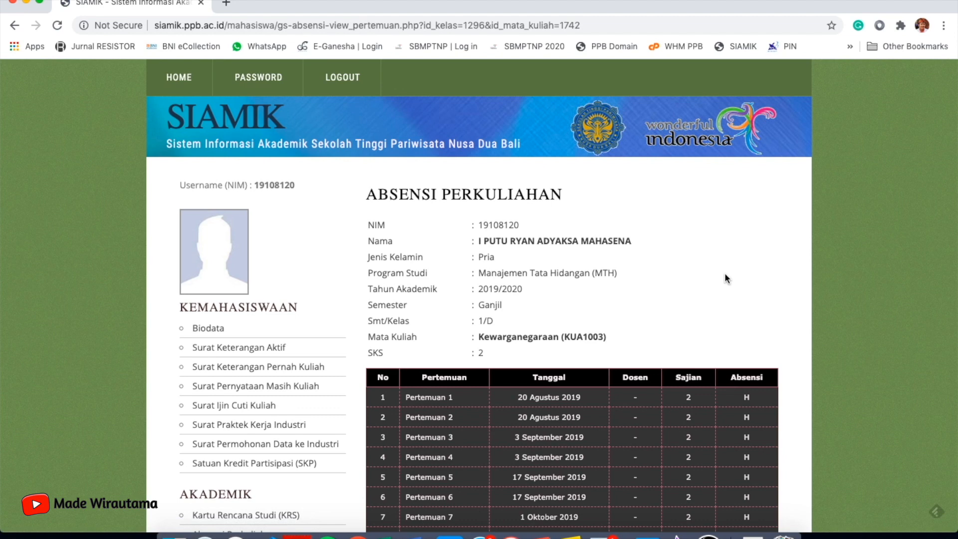
# Examine the Kewarganegaraan attendance table, checking the Tanggal, Sajian and Absensi entries for Pertemuan 1 to 16.
pyautogui.scroll(-3, 719, 291)
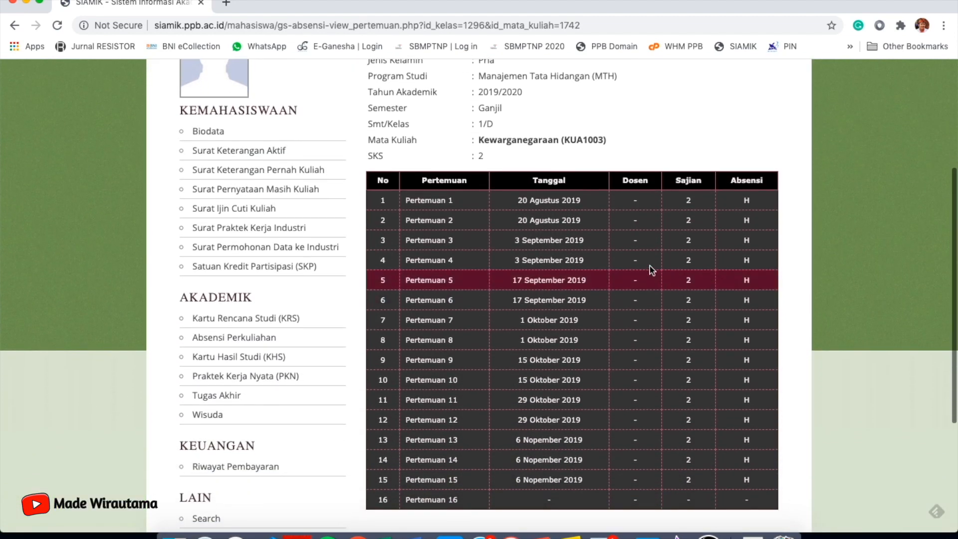
pyautogui.scroll(1, 649, 266)
pyautogui.scroll(1, 572, 217)
pyautogui.scroll(-3, 573, 217)
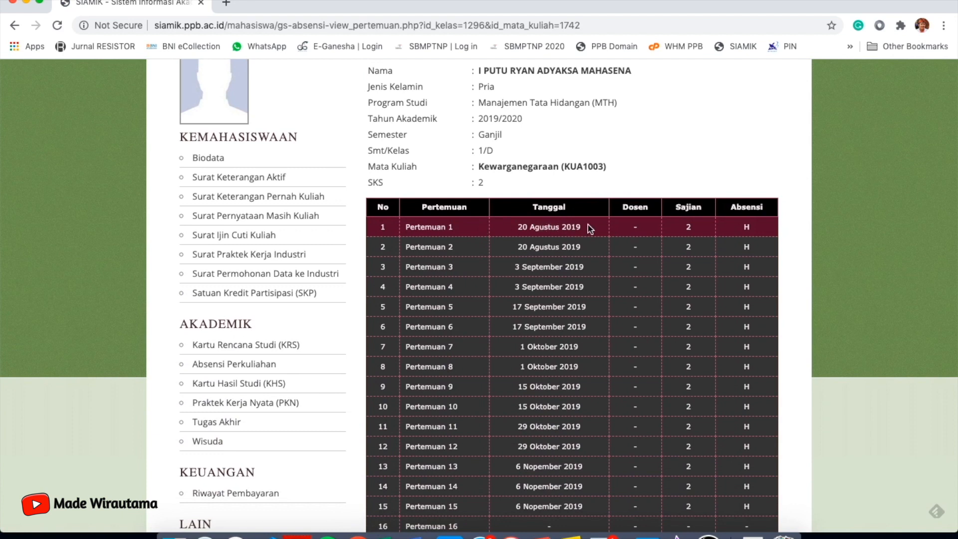
pyautogui.scroll(-2, 753, 361)
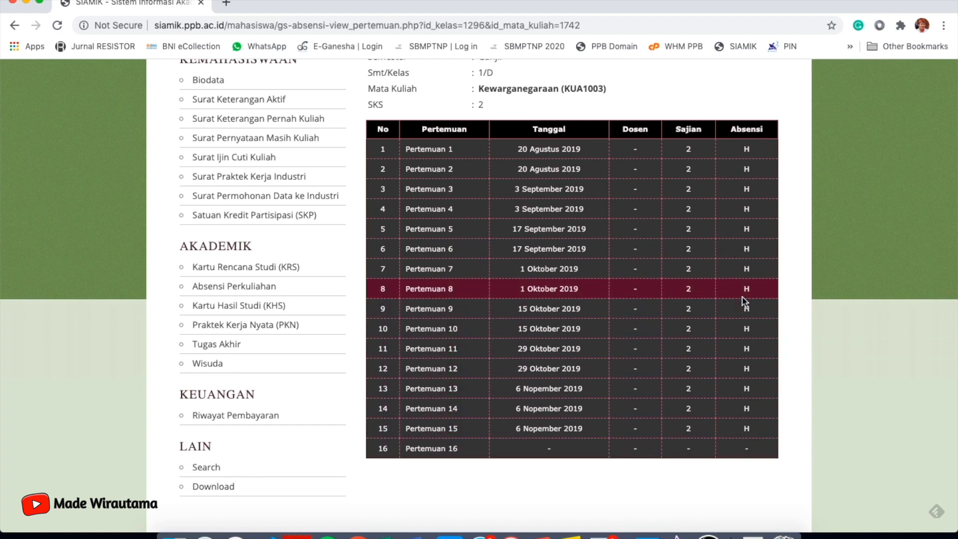
pyautogui.scroll(1, 743, 301)
pyautogui.scroll(-1, 743, 301)
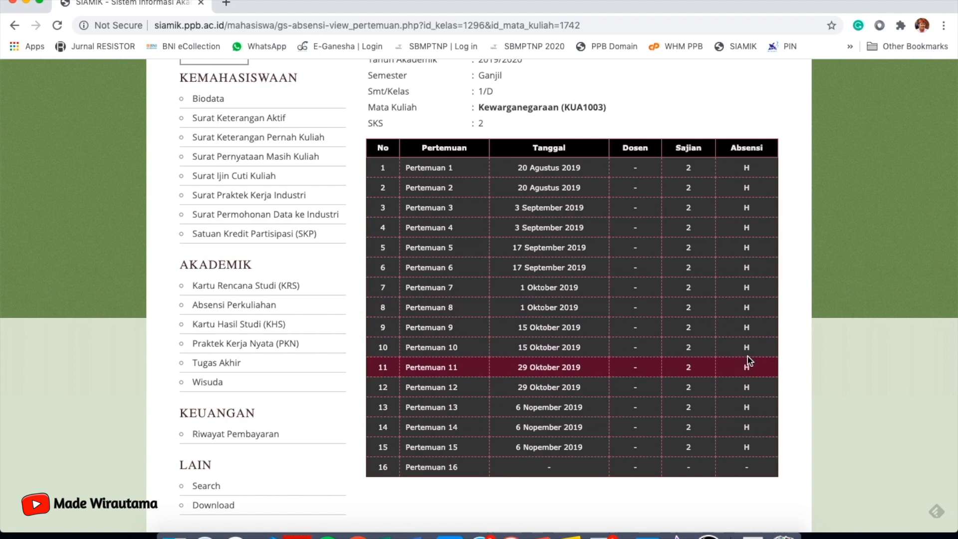
pyautogui.scroll(2, 749, 359)
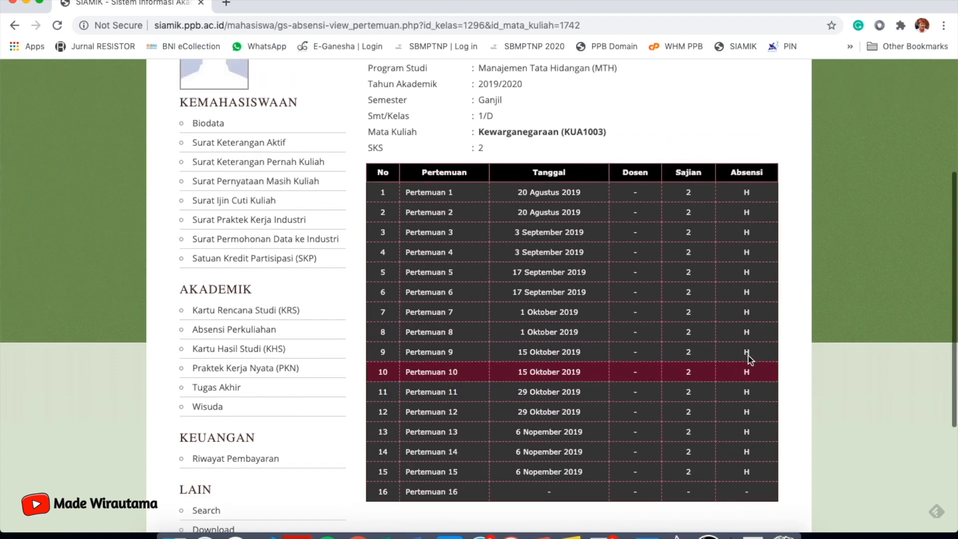
pyautogui.scroll(1, 748, 359)
pyautogui.scroll(-3, 748, 359)
pyautogui.scroll(3, 748, 359)
pyautogui.scroll(-3, 748, 359)
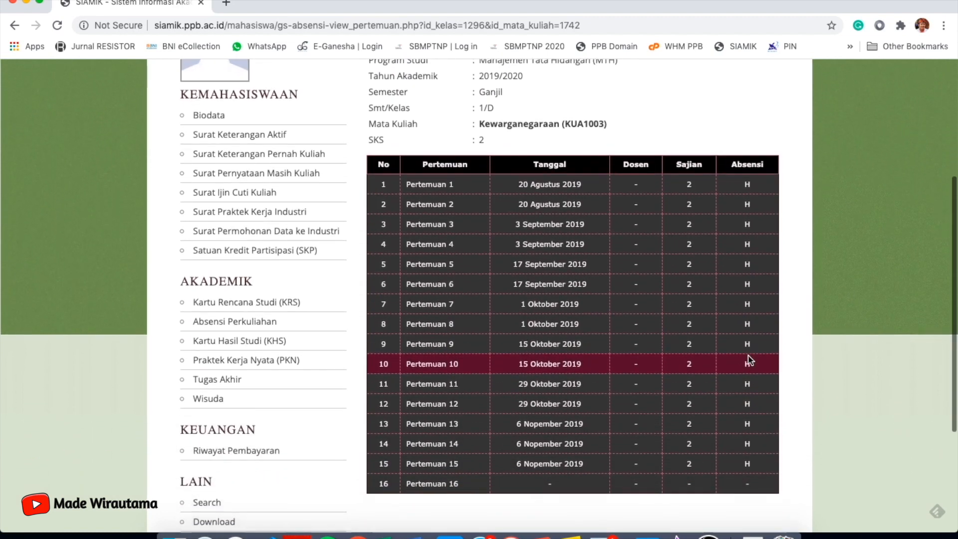
pyautogui.scroll(2, 748, 359)
pyautogui.scroll(-1, 748, 359)
pyautogui.scroll(2, 748, 358)
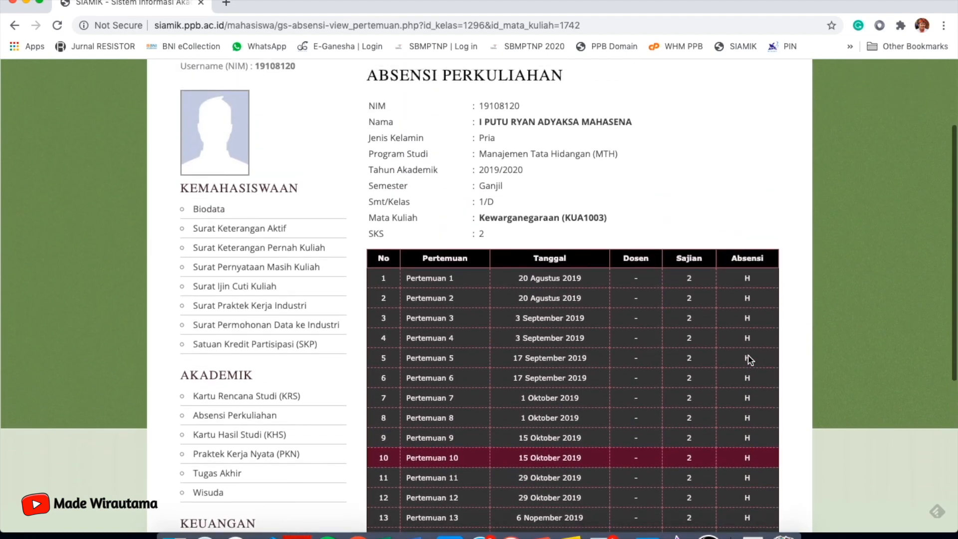
pyautogui.scroll(-2, 748, 357)
pyautogui.scroll(-3, 749, 355)
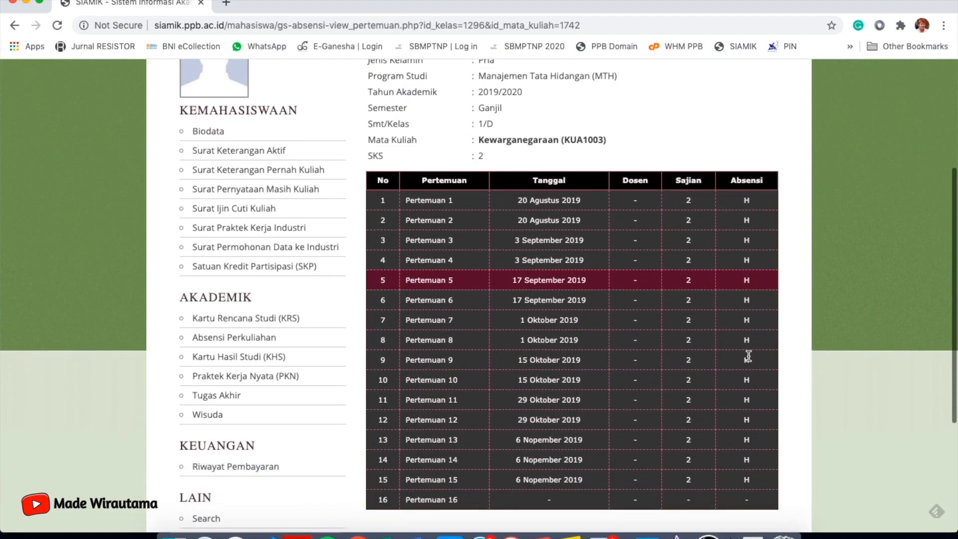
pyautogui.scroll(1, 728, 348)
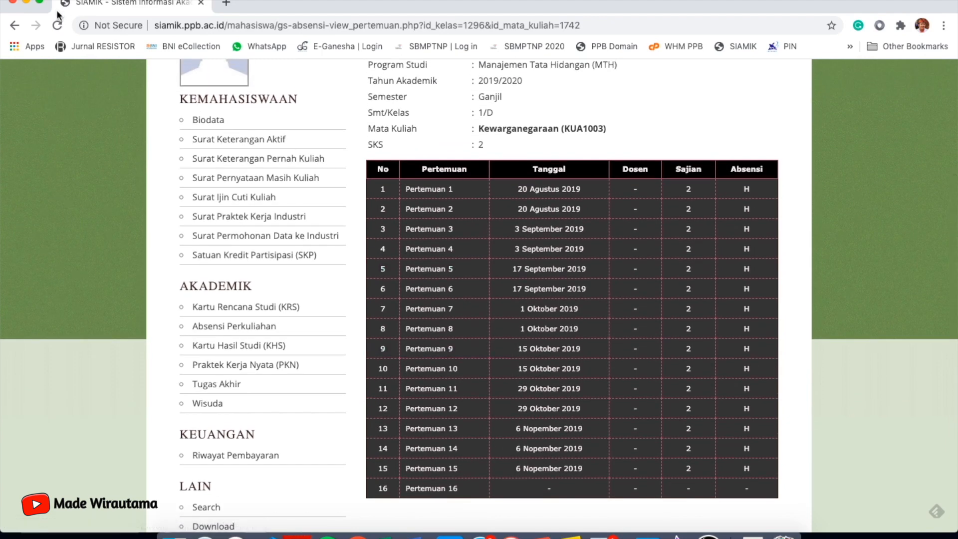
# Return to the Ganjil course list and review the attendance record for the Rekomendasi Menu course.
pyautogui.click(15, 25)
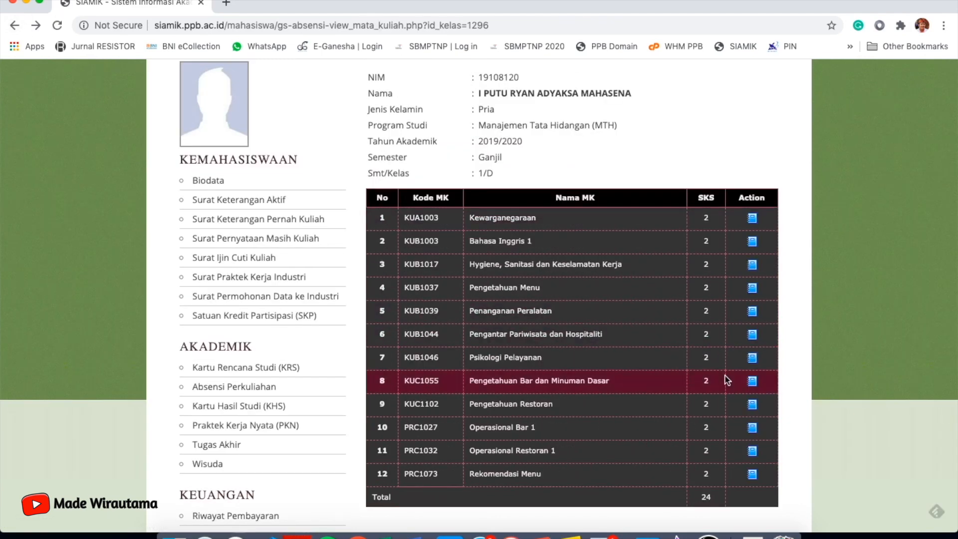
pyautogui.click(753, 473)
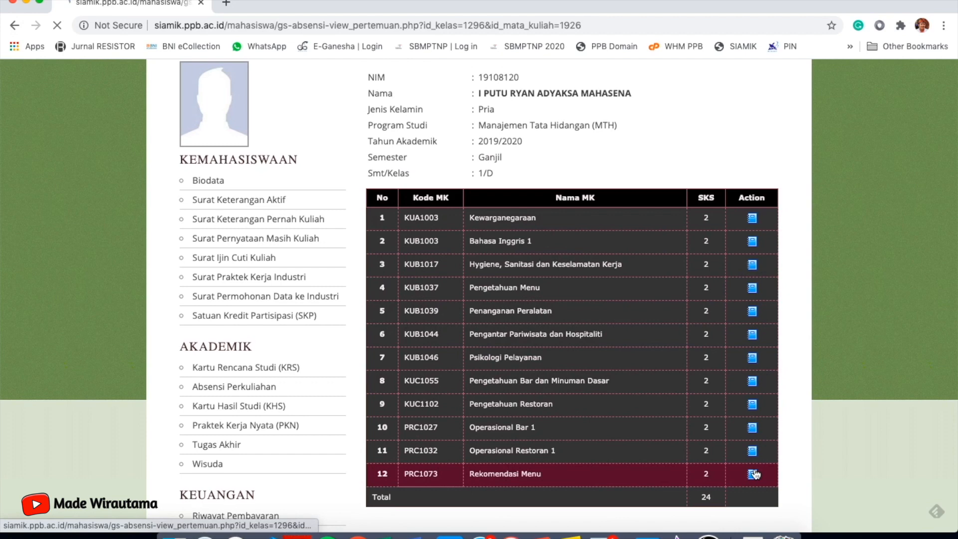
pyautogui.scroll(-5, 690, 418)
pyautogui.scroll(4, 693, 418)
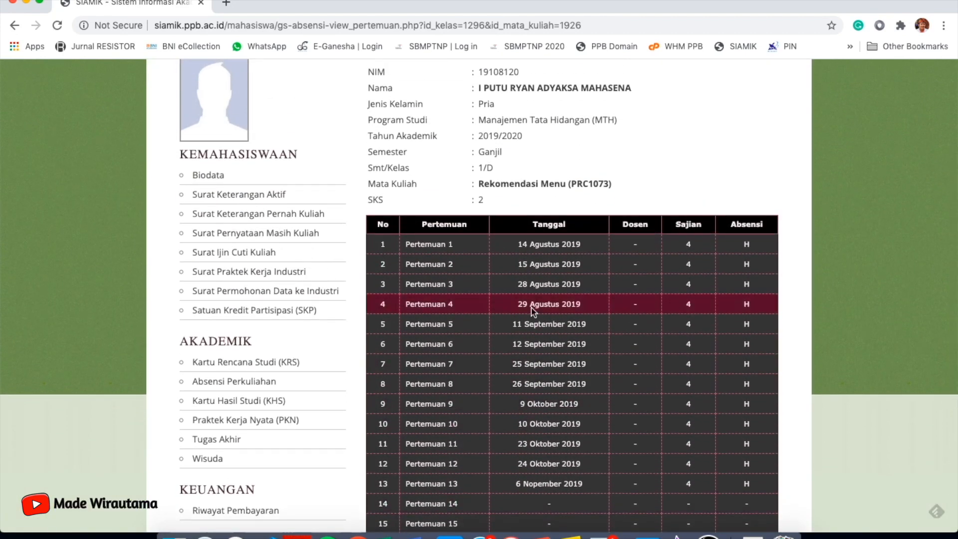
pyautogui.scroll(-3, 587, 408)
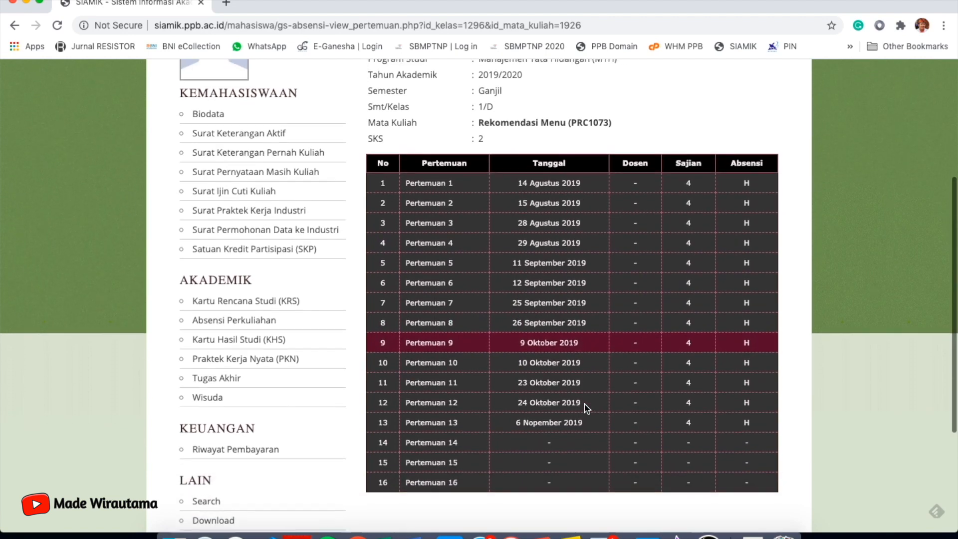
pyautogui.scroll(3, 618, 406)
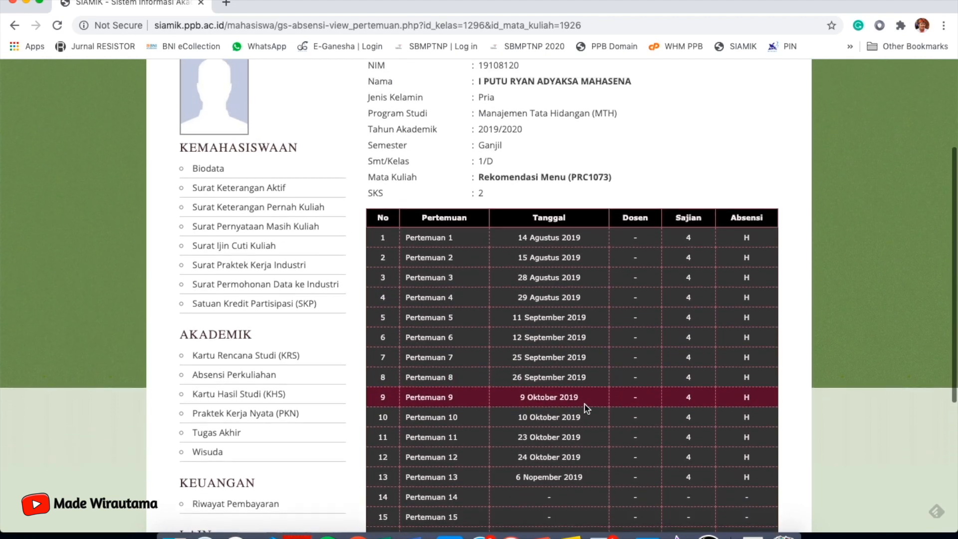
# Go to Kartu Hasil Studi (KHS), review the grade report for 2019/2020 Ganjil, and close the report.
pyautogui.click(257, 375)
pyautogui.scroll(-6, 259, 380)
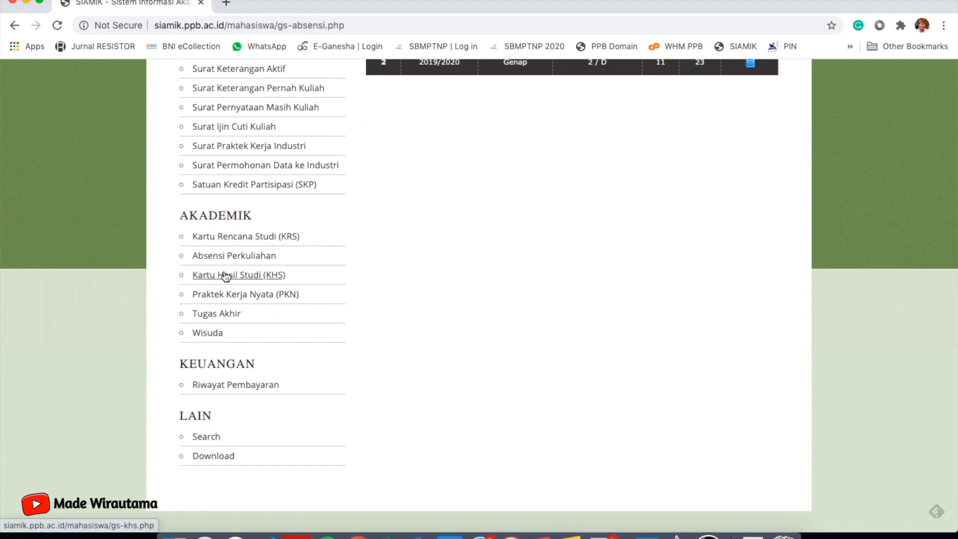
pyautogui.click(225, 276)
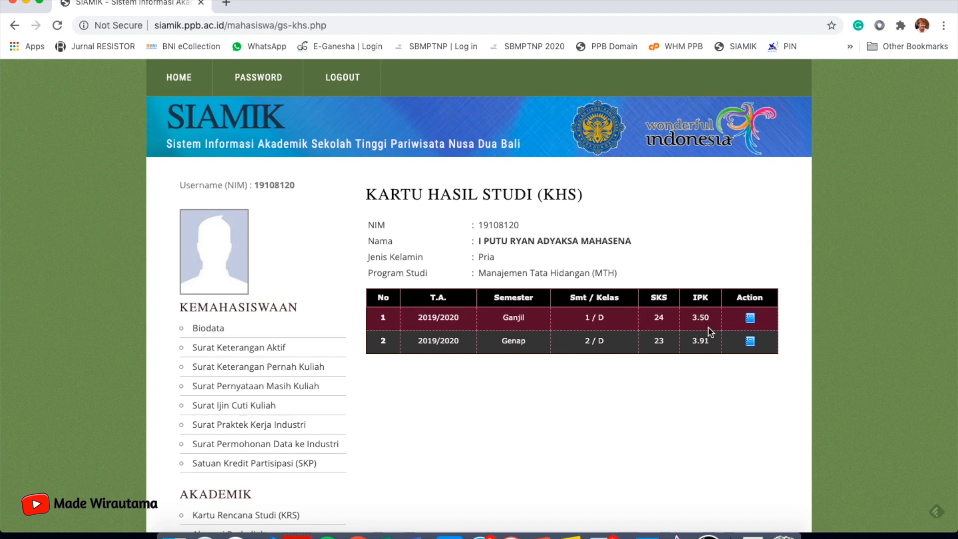
pyautogui.click(749, 319)
pyautogui.scroll(-3, 530, 355)
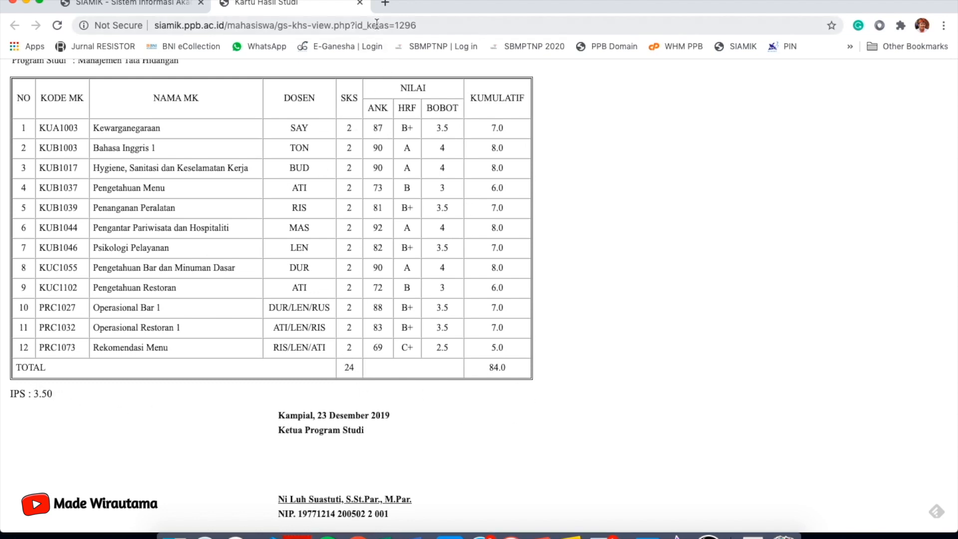
pyautogui.scroll(1, 372, 269)
pyautogui.scroll(-1, 370, 262)
pyautogui.scroll(1, 370, 263)
pyautogui.click(359, 3)
# Open the Praktek Kerja Nyata (PKN) page and review its document table, upload information and the remaining Akademik links.
pyautogui.scroll(-5, 511, 391)
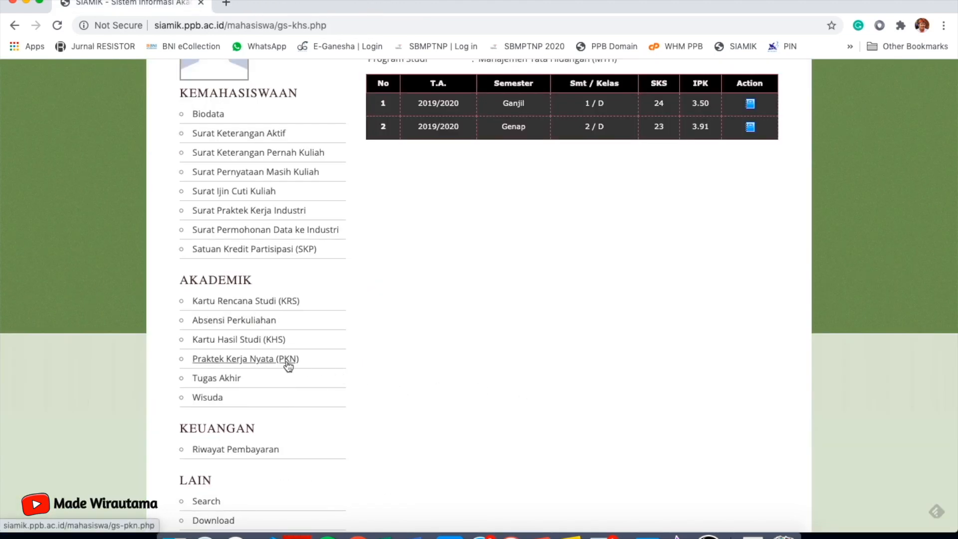
pyautogui.click(269, 363)
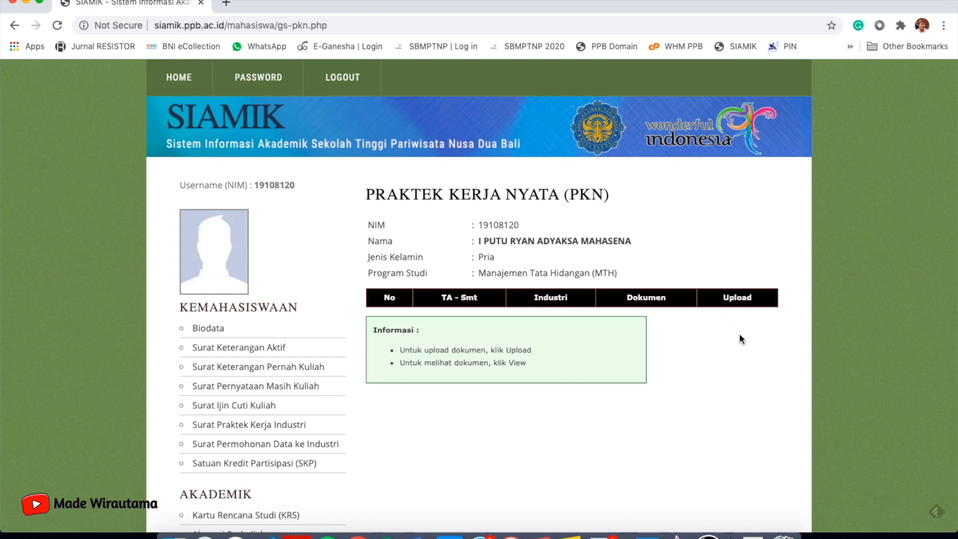
pyautogui.scroll(-5, 739, 333)
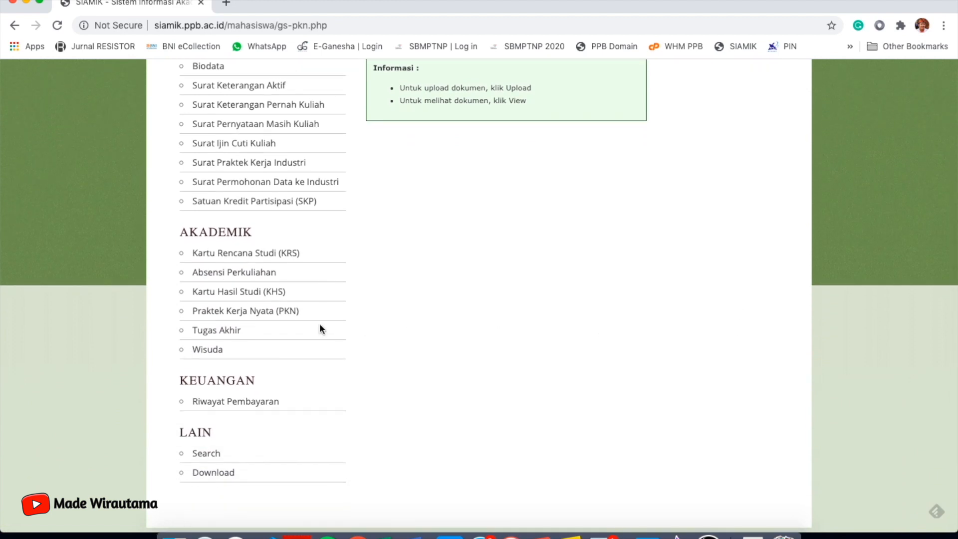
# Open the Tugas Akhir page, read its proposal submission instructions, and check the access information on the Wisuda page.
pyautogui.click(219, 330)
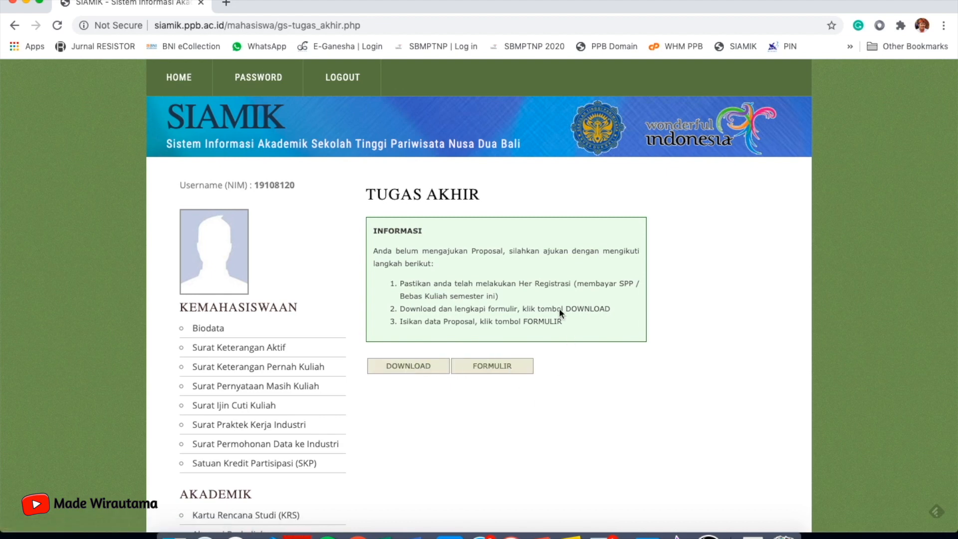
pyautogui.scroll(-6, 471, 459)
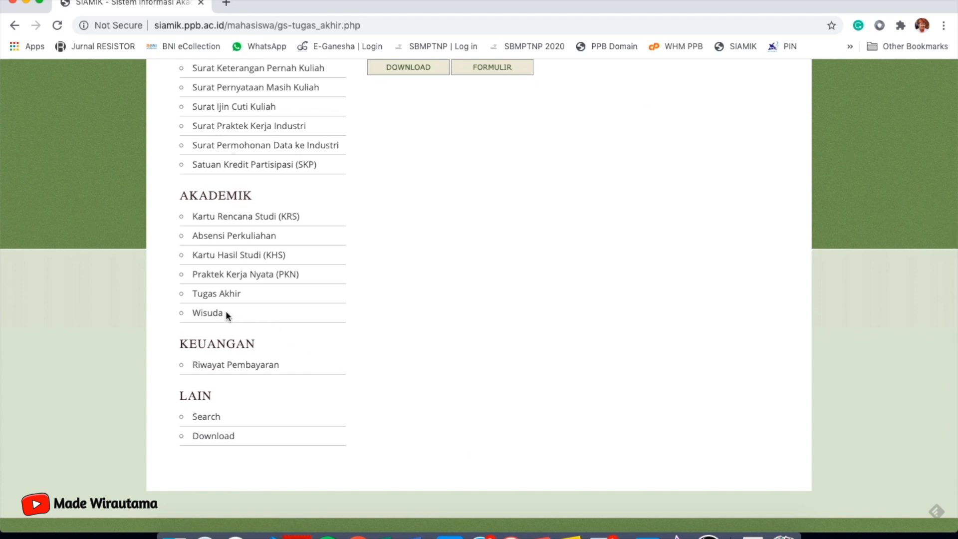
pyautogui.click(209, 315)
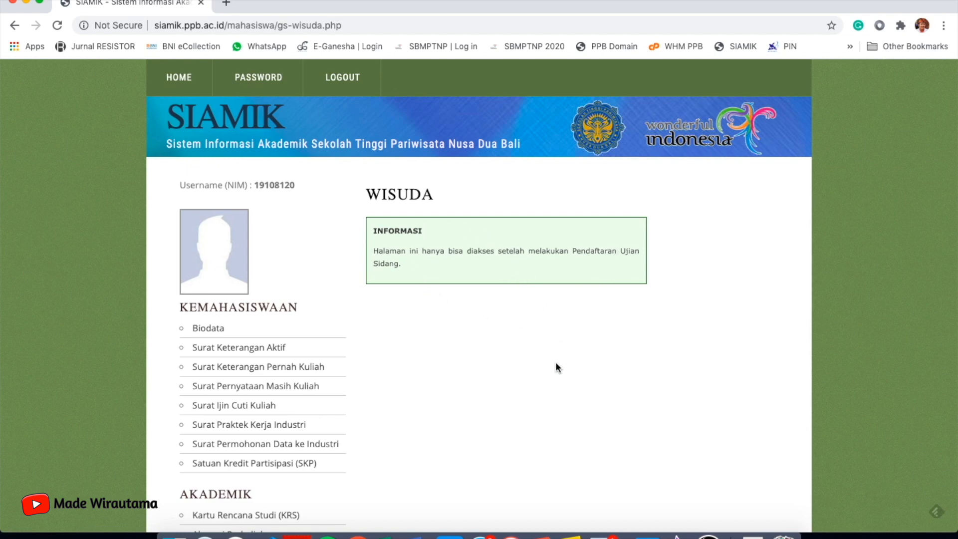
# Go to the Keuangan section and open the Riwayat Pembayaran page.
pyautogui.scroll(-3, 548, 389)
pyautogui.scroll(-3, 547, 385)
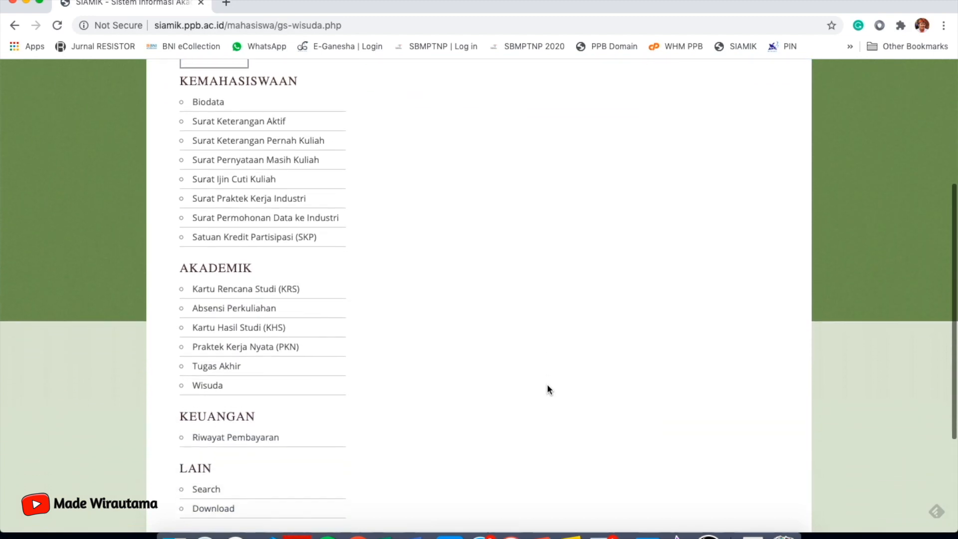
pyautogui.scroll(5, 547, 385)
pyautogui.scroll(-2, 547, 384)
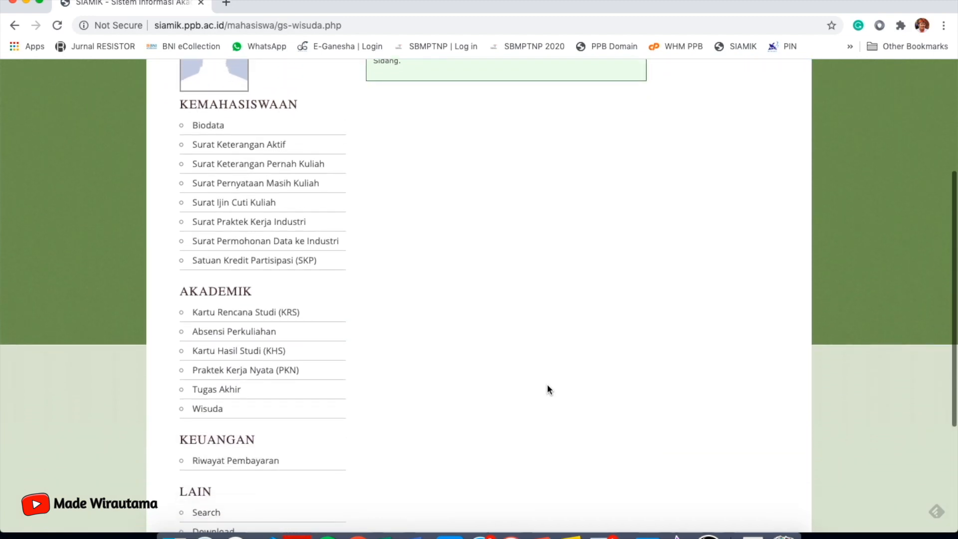
pyautogui.scroll(-2, 226, 357)
pyautogui.scroll(-1, 226, 356)
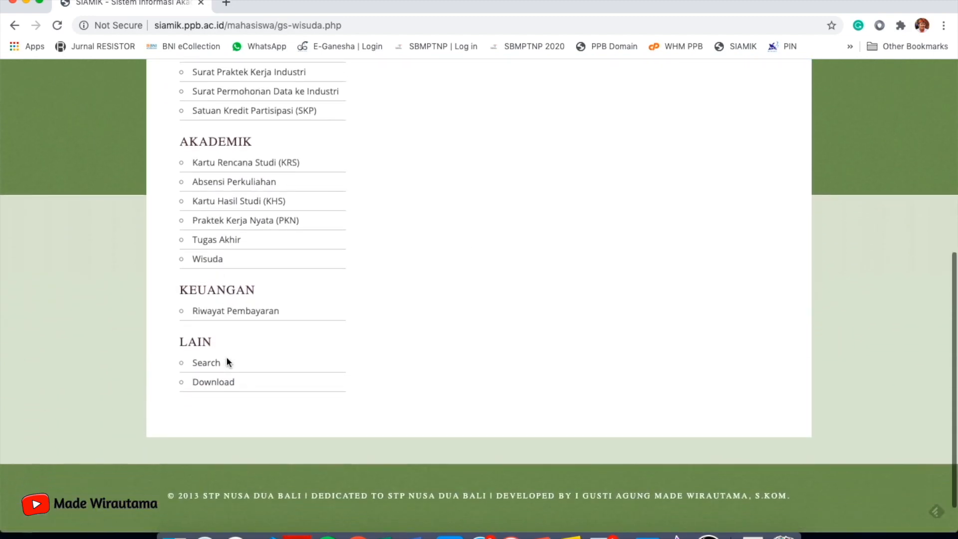
pyautogui.click(218, 318)
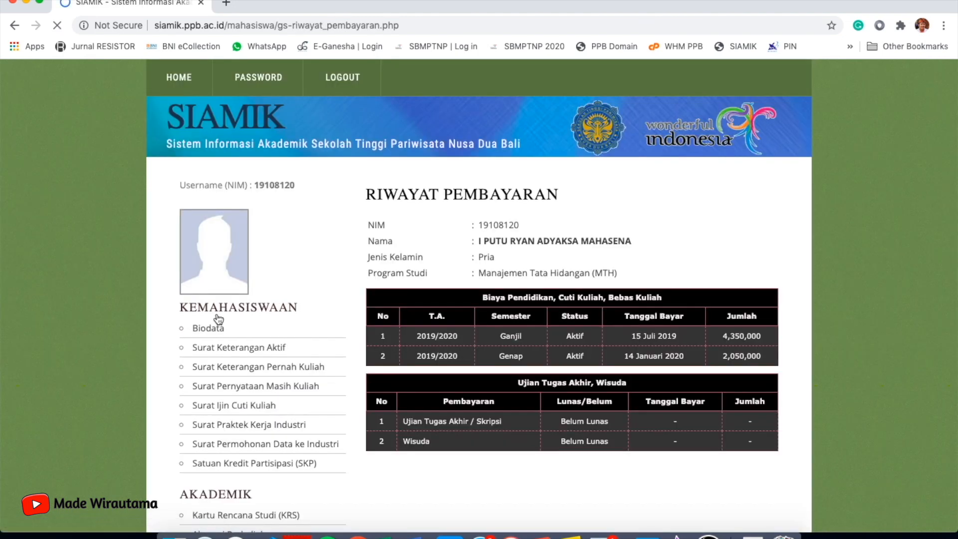
pyautogui.scroll(-4, 421, 357)
pyautogui.scroll(-3, 421, 358)
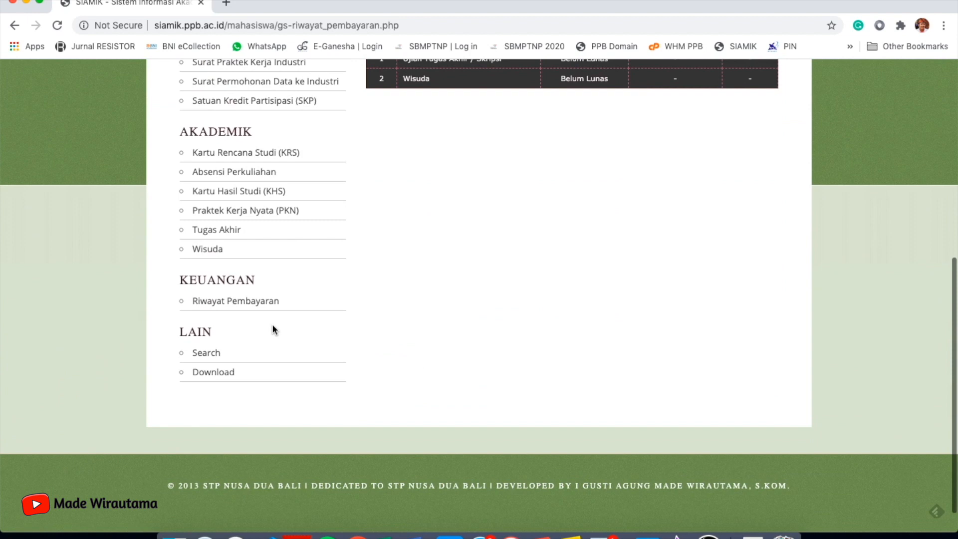
pyautogui.click(221, 302)
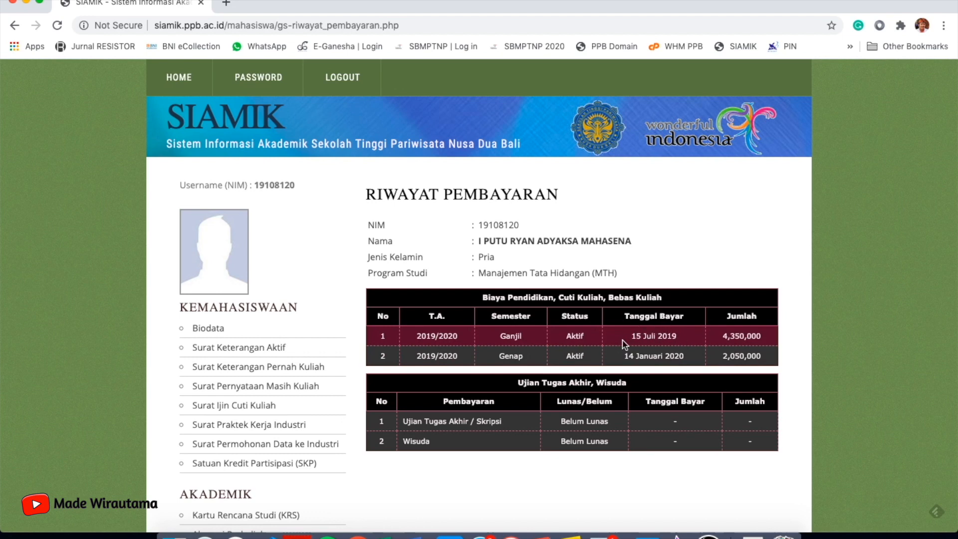
# Examine the Biaya Pendidikan, Cuti Kuliah, Bebas Kuliah table, checking the T.A., Semester, Status and Tanggal Bayar entries.
pyautogui.doubleClick(577, 336)
pyautogui.doubleClick(577, 356)
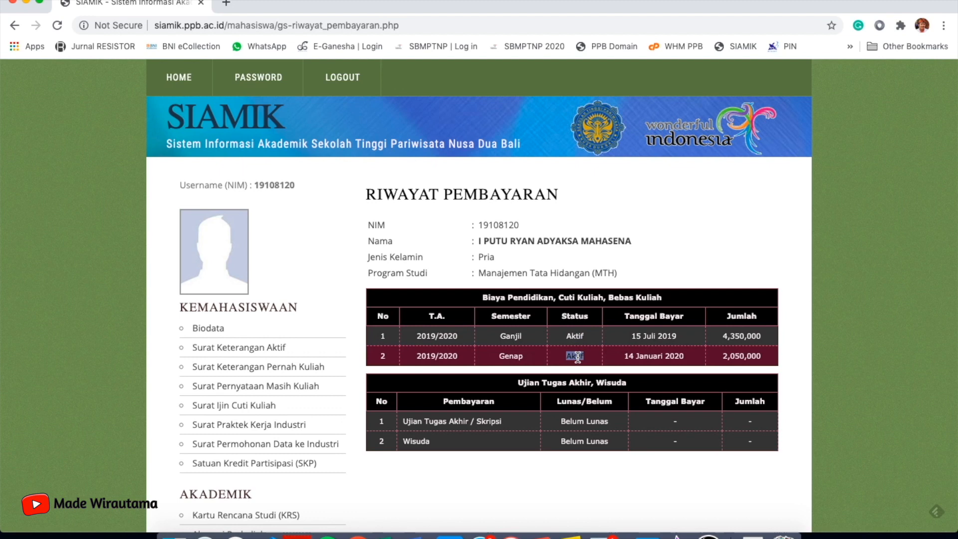
pyautogui.click(577, 355)
pyautogui.doubleClick(576, 336)
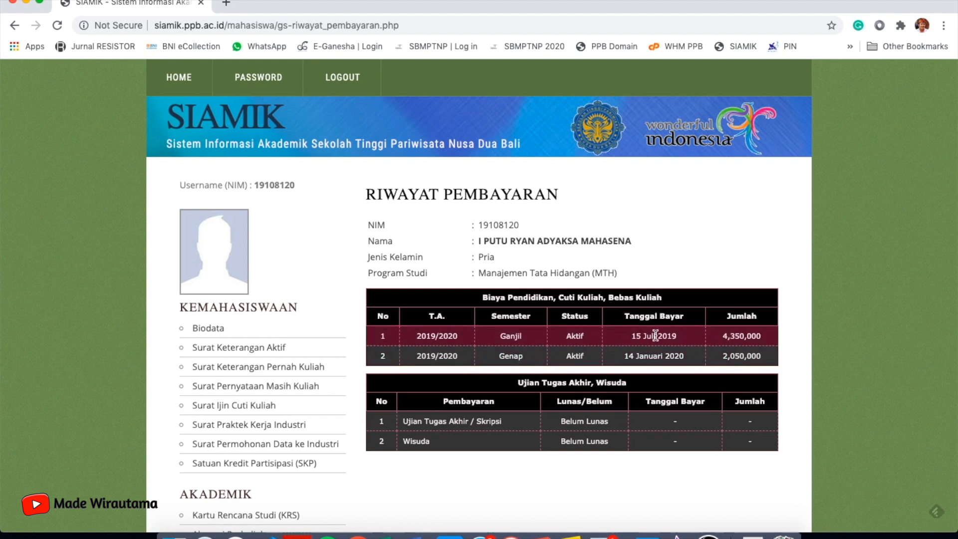
pyautogui.doubleClick(574, 335)
pyautogui.doubleClick(511, 334)
pyautogui.click(442, 335)
pyautogui.tripleClick(618, 300)
pyautogui.click(618, 315)
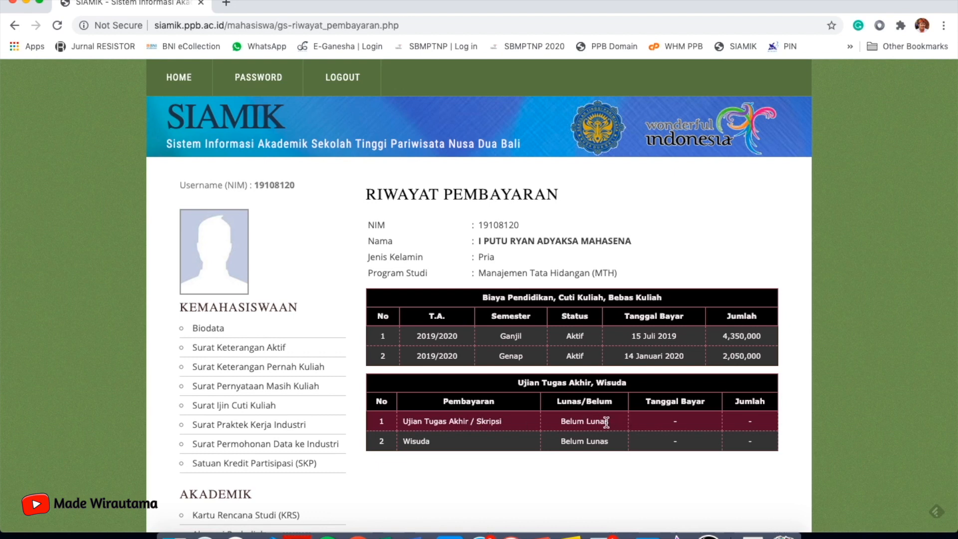
# Examine the Ujian Tugas Akhir, Wisuda payment table, checking the Lunas/Belum status of each payment, and look over the whole payment page.
pyautogui.doubleClick(414, 442)
pyautogui.doubleClick(595, 441)
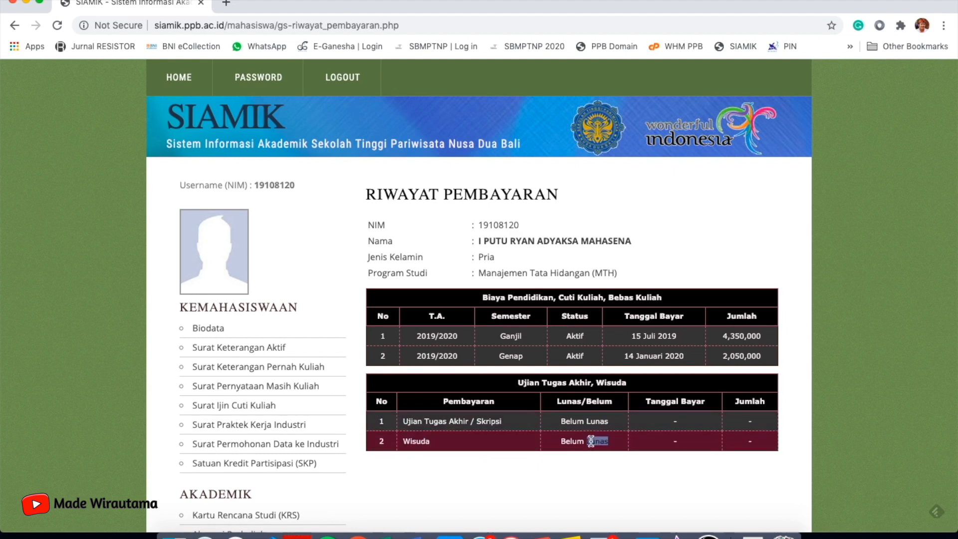
pyautogui.click(639, 446)
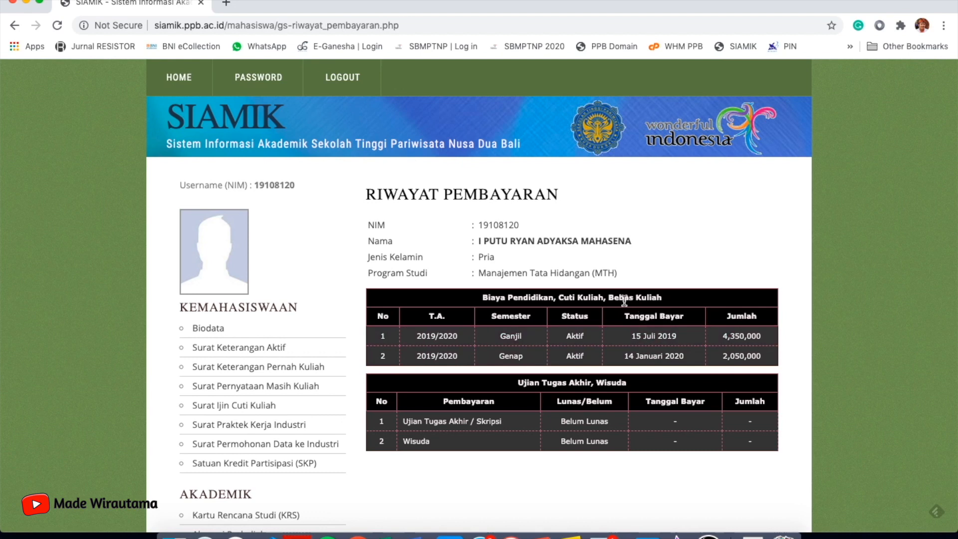
pyautogui.doubleClick(458, 421)
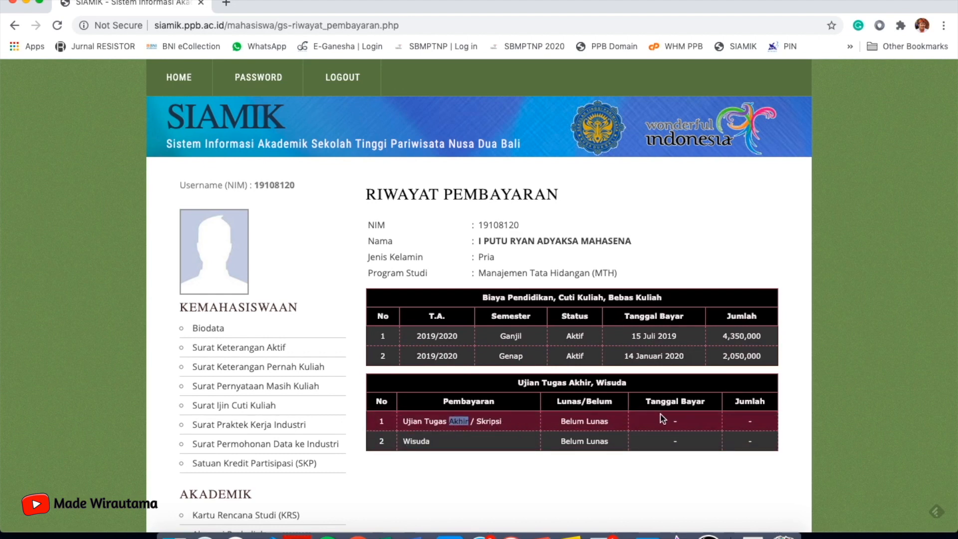
pyautogui.click(422, 442)
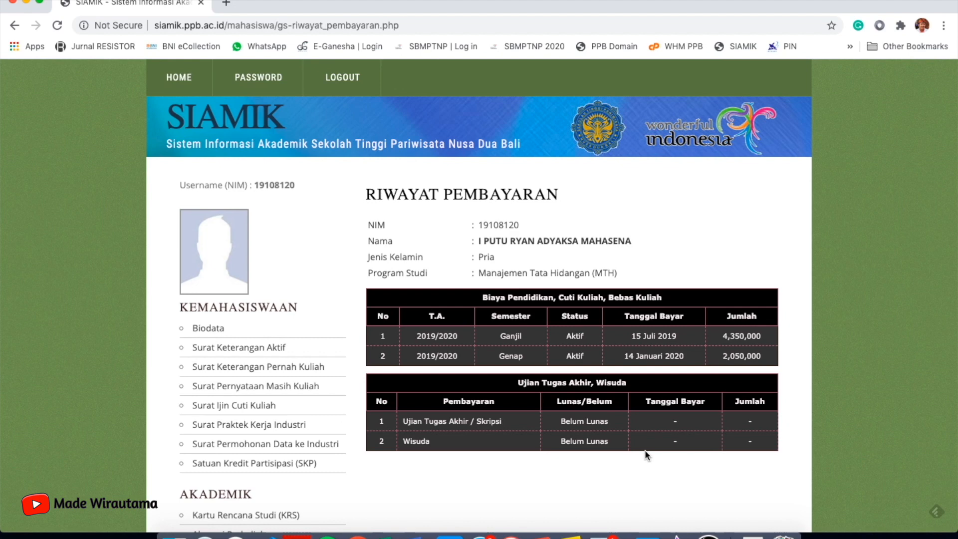
pyautogui.scroll(-5, 645, 451)
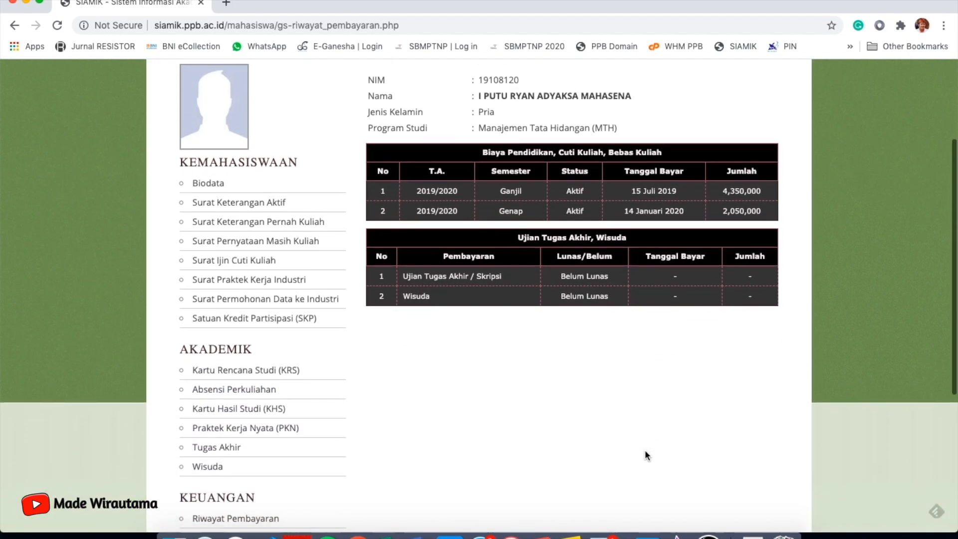
pyautogui.scroll(-2, 645, 451)
pyautogui.scroll(5, 645, 450)
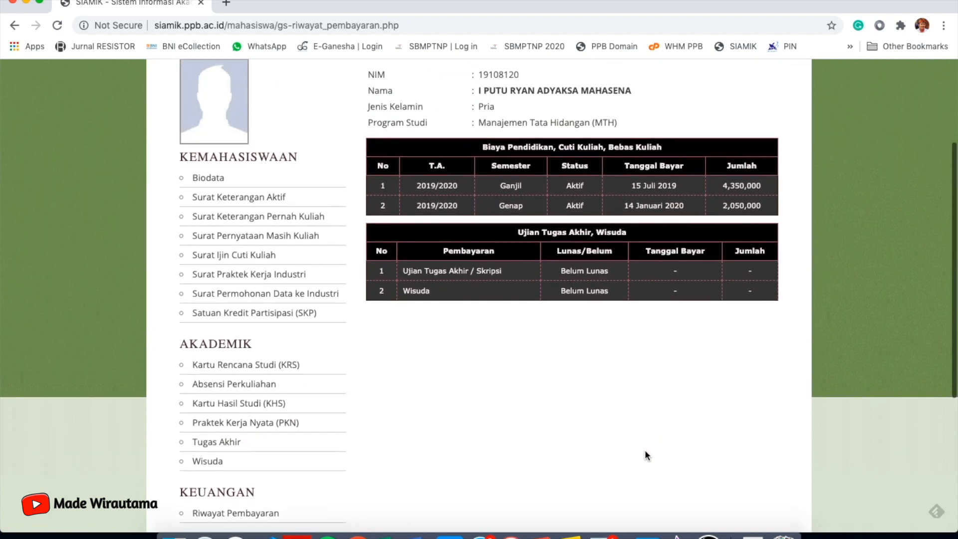
pyautogui.scroll(1, 644, 454)
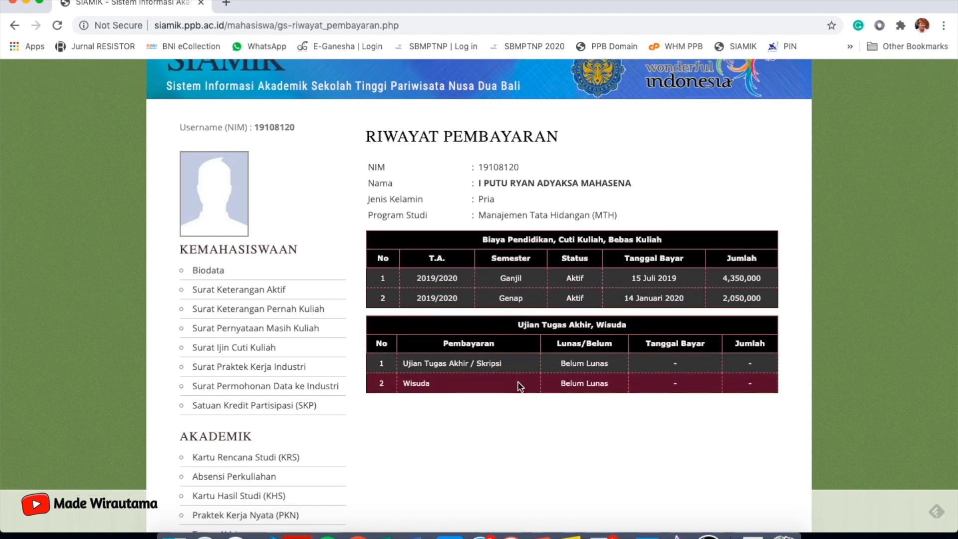
pyautogui.scroll(3, 518, 383)
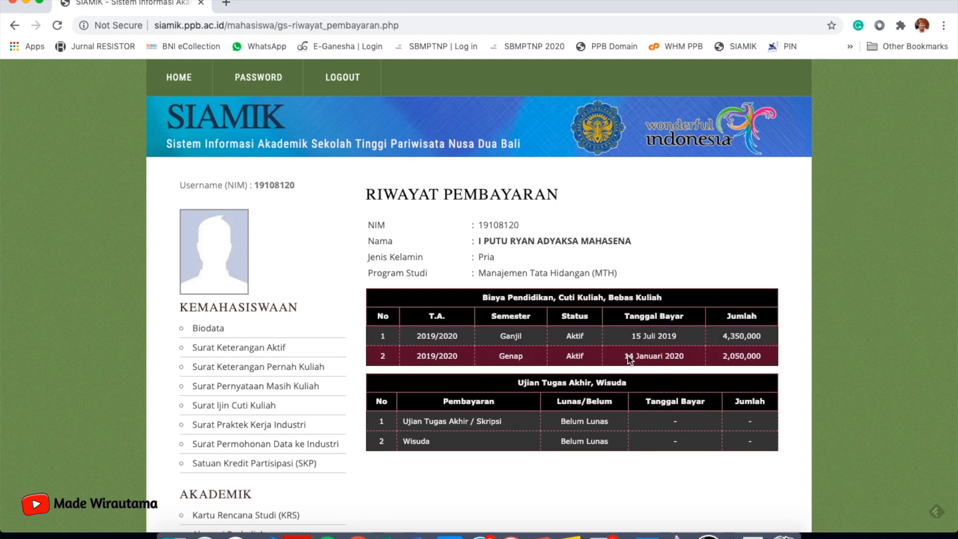
# Open the Search page under Lain and review the available Dosen and Tugas Akhir / Skripsi searches.
pyautogui.scroll(-2, 547, 467)
pyautogui.scroll(-10, 546, 467)
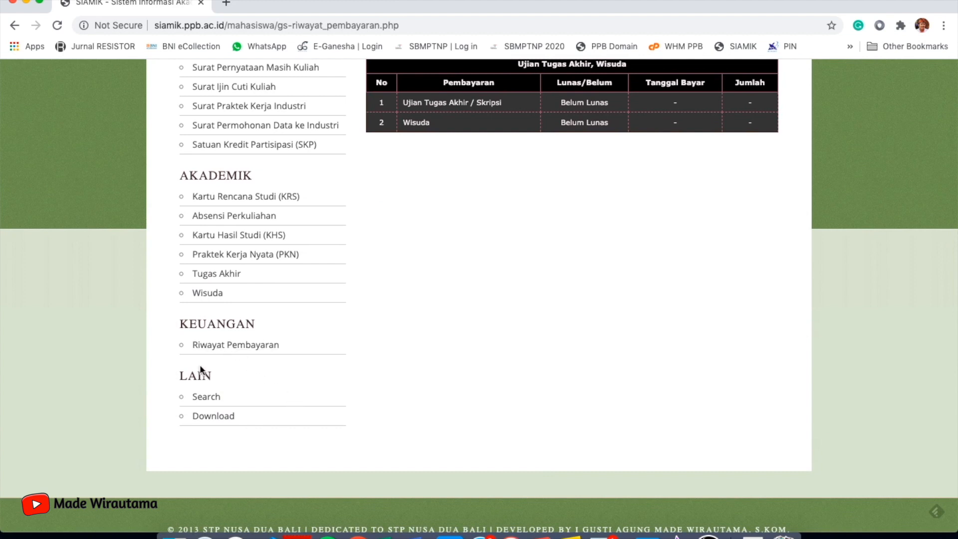
pyautogui.click(206, 397)
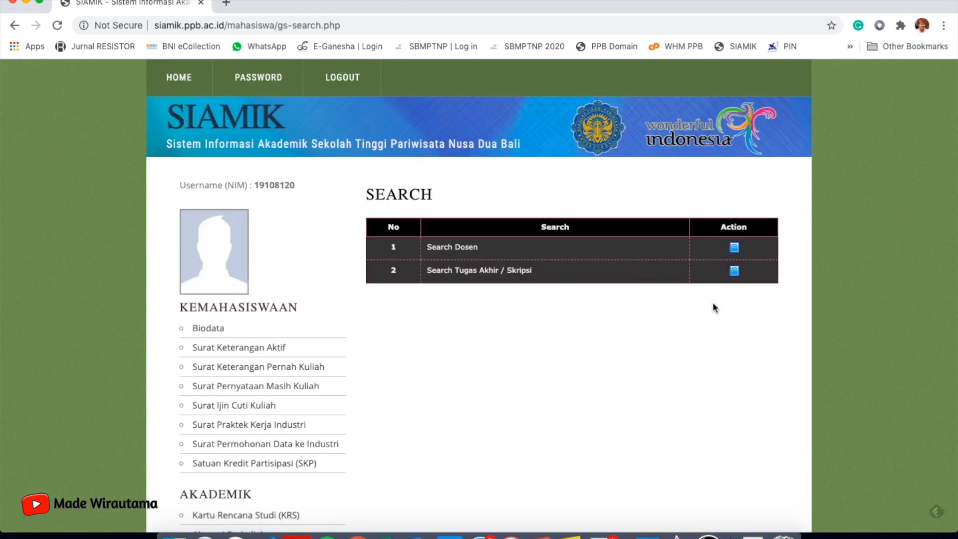
# Open the Download page under Lain and review its list of forms, logos and guideline documents.
pyautogui.scroll(-10, 712, 303)
pyautogui.click(220, 432)
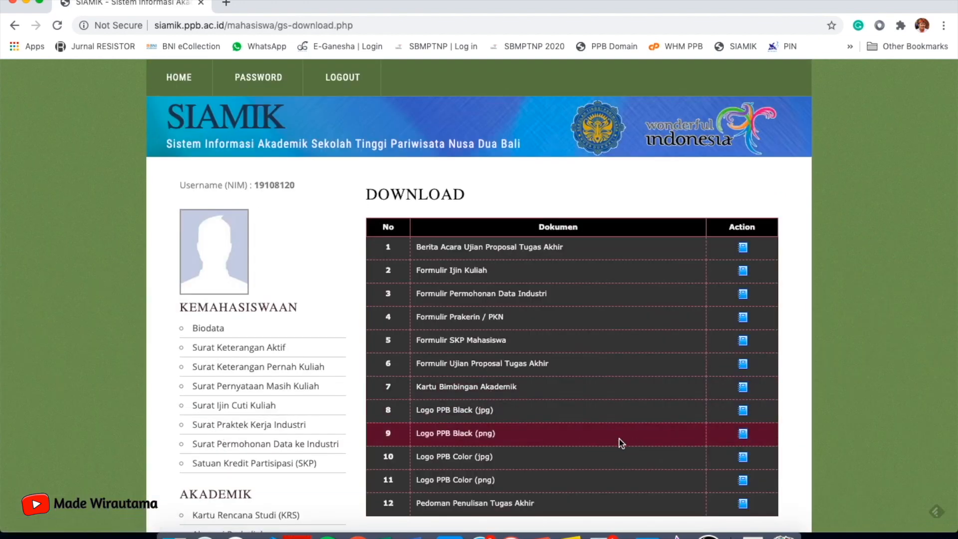
pyautogui.scroll(-3, 619, 442)
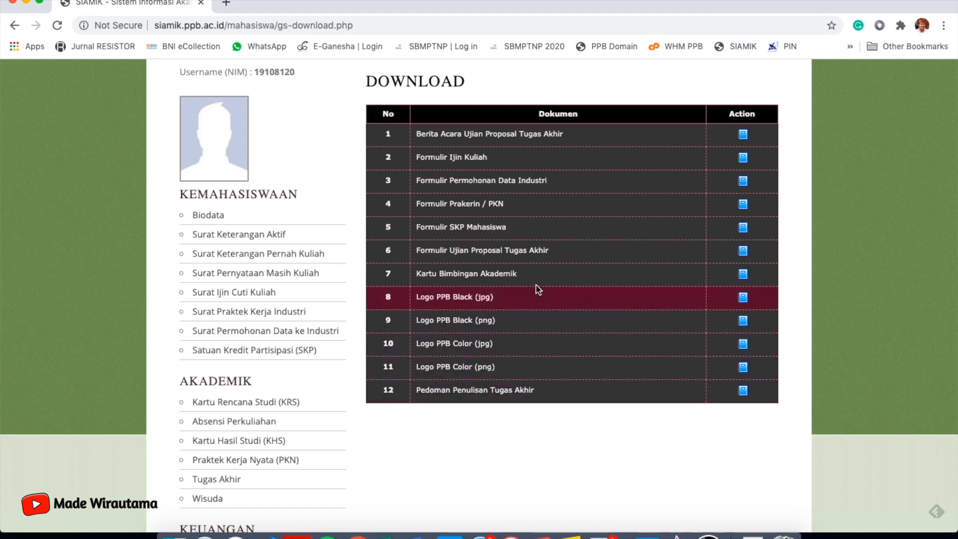
pyautogui.scroll(1, 524, 266)
pyautogui.scroll(4, 526, 270)
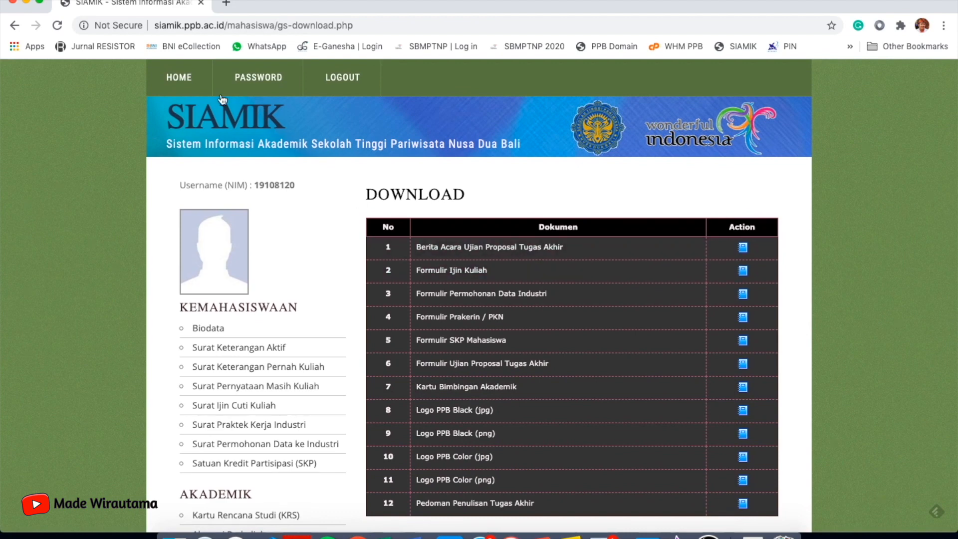
# Return to the home page and look through the Pengumuman Terbaru announcements and the list of portal sections.
pyautogui.click(180, 82)
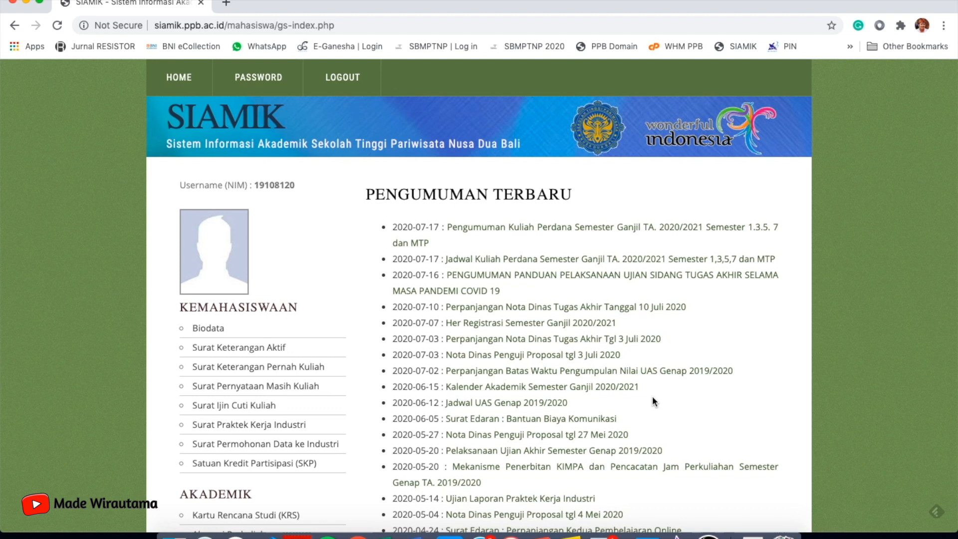
pyautogui.scroll(-10, 651, 396)
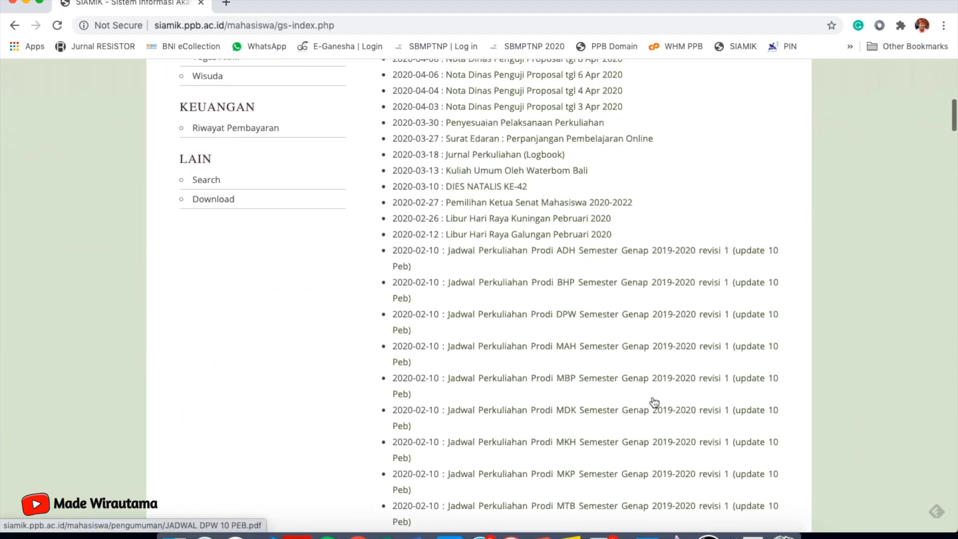
pyautogui.scroll(10, 654, 402)
pyautogui.scroll(-6, 654, 402)
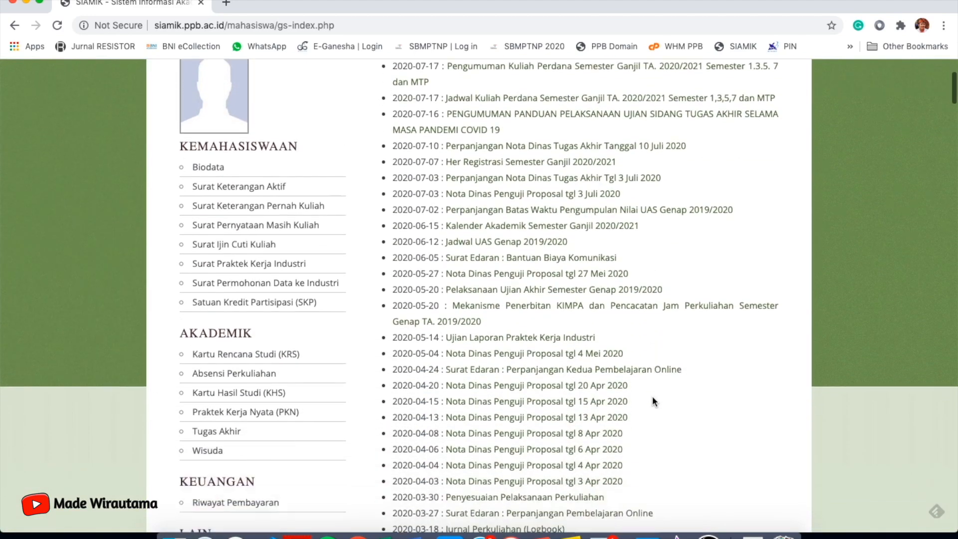
pyautogui.scroll(7, 654, 401)
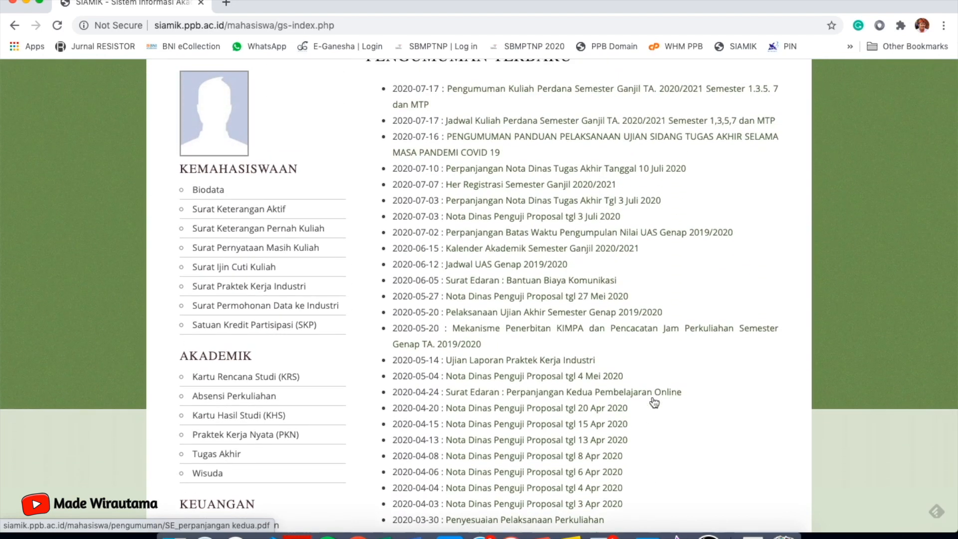
pyautogui.scroll(3, 653, 402)
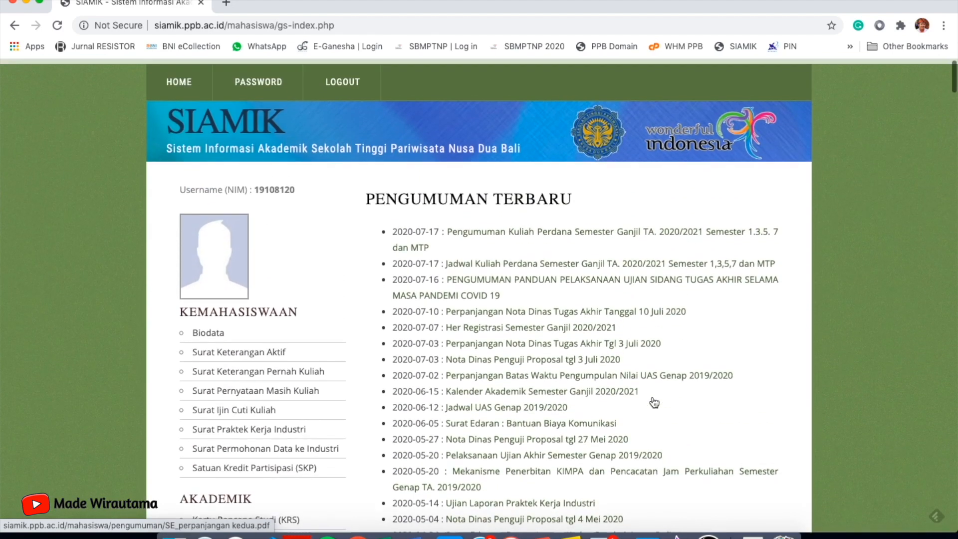
pyautogui.scroll(-7, 653, 401)
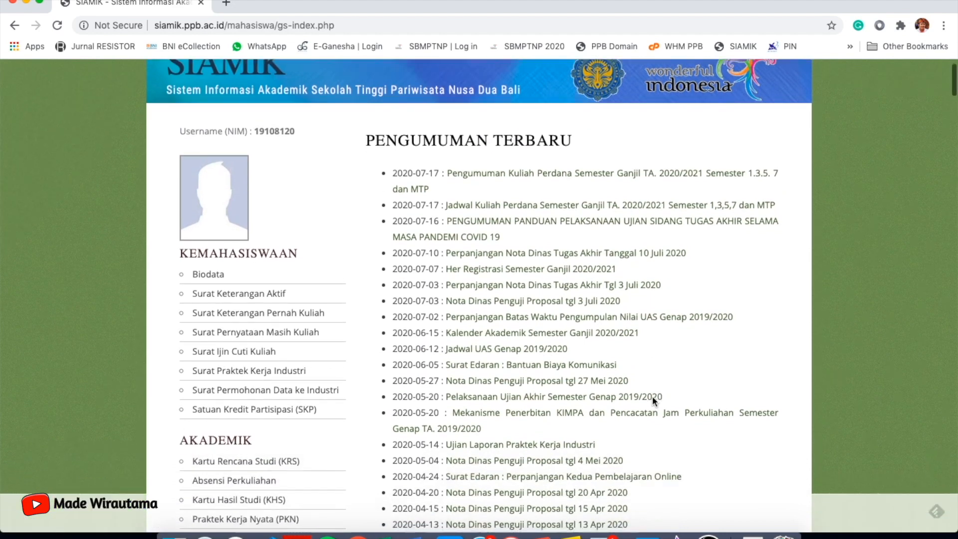
pyautogui.scroll(-1, 653, 402)
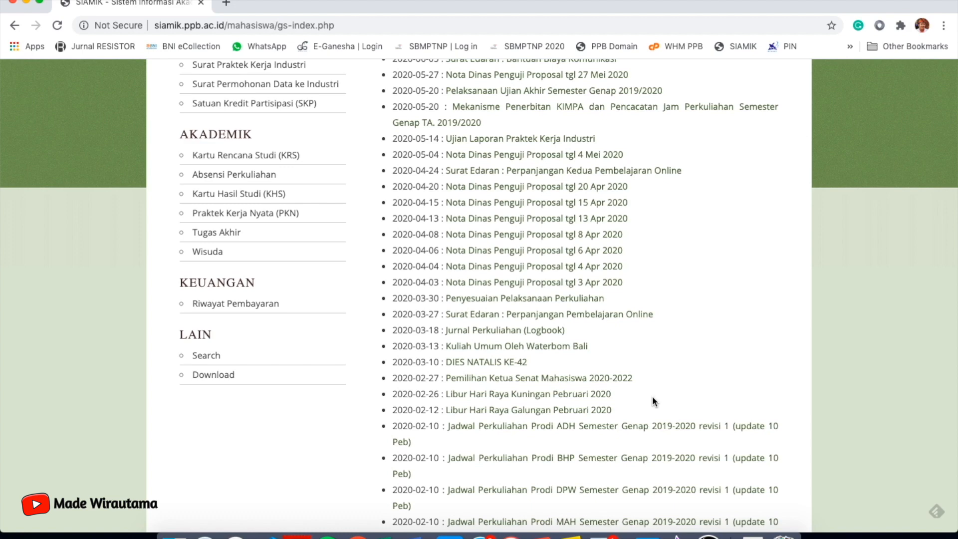
pyautogui.scroll(6, 653, 401)
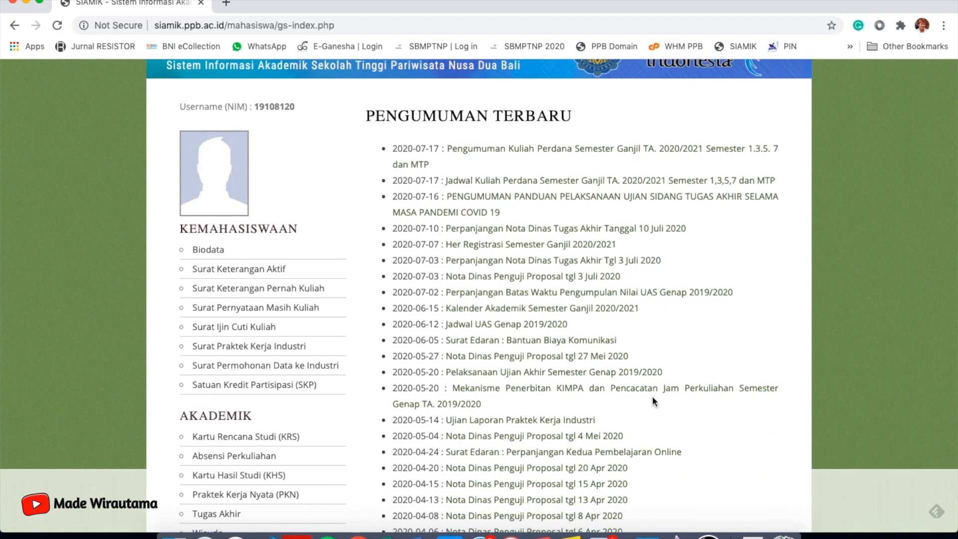
pyautogui.scroll(-2, 654, 401)
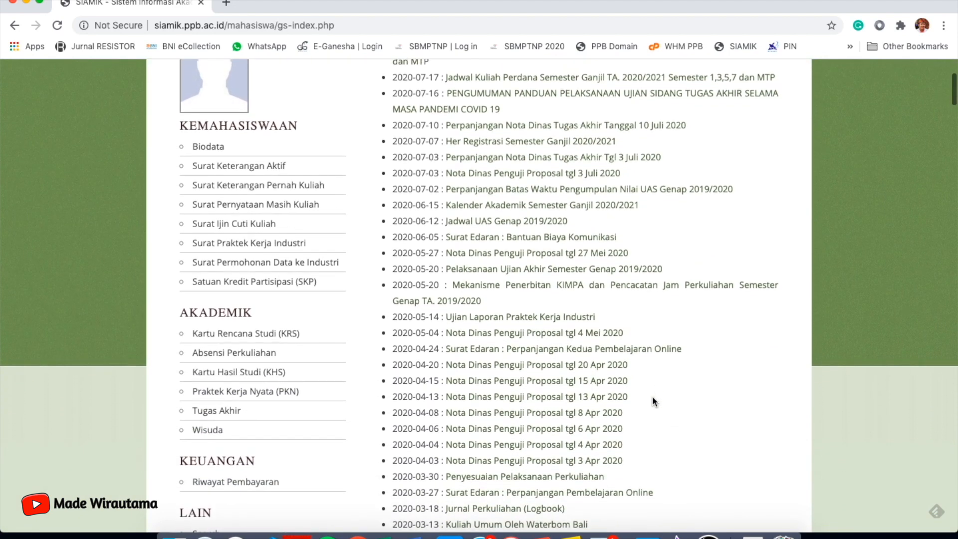